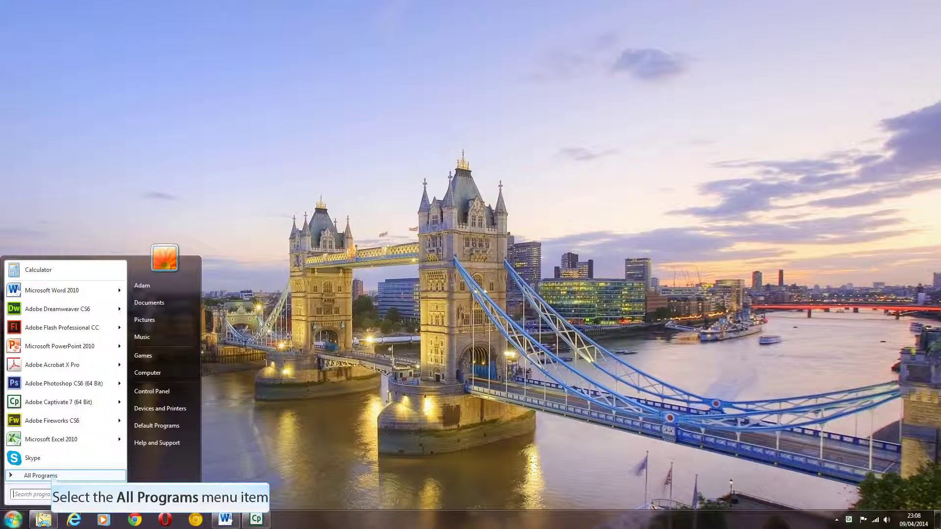
Launch Adobe InDesign CS6 from the Adobe Master Collection CS6 programs.
left_click(53, 477)
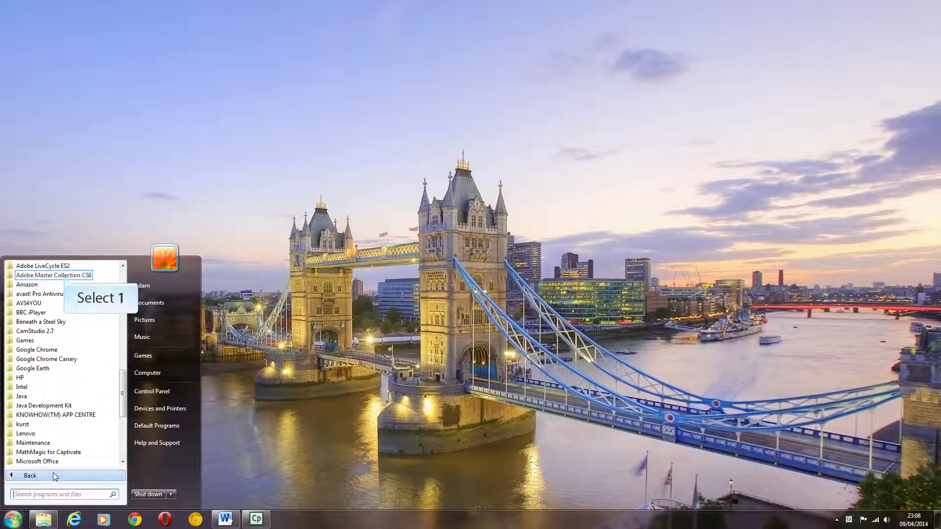
left_click(66, 277)
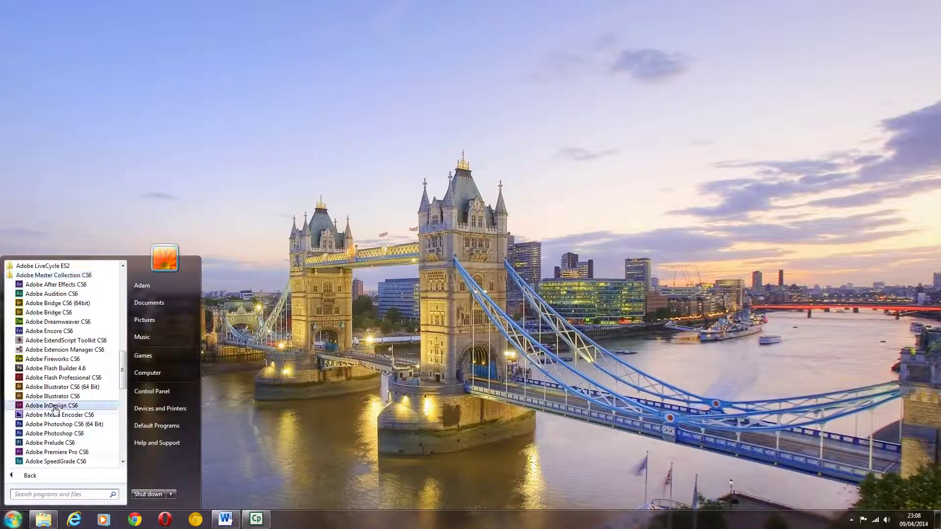
left_click(54, 406)
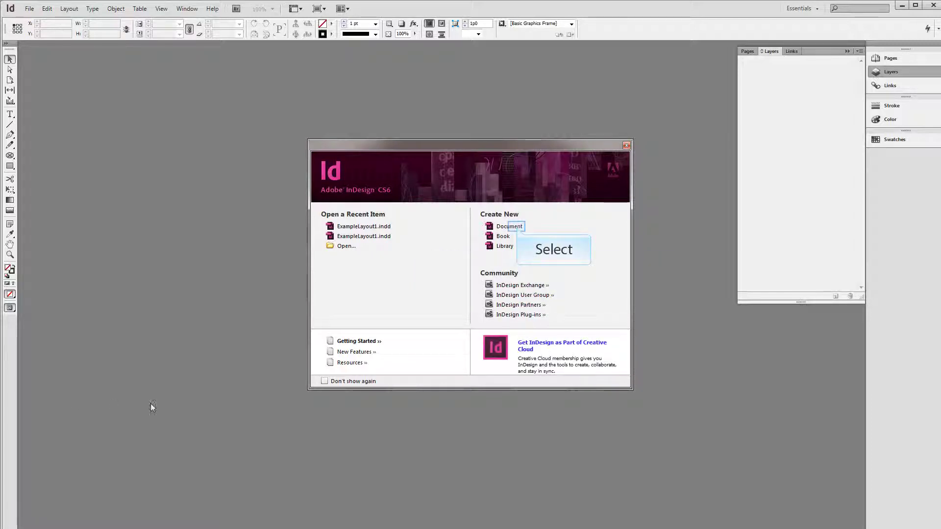
Create a new one-page Letter print document with five columns.
left_click(515, 227)
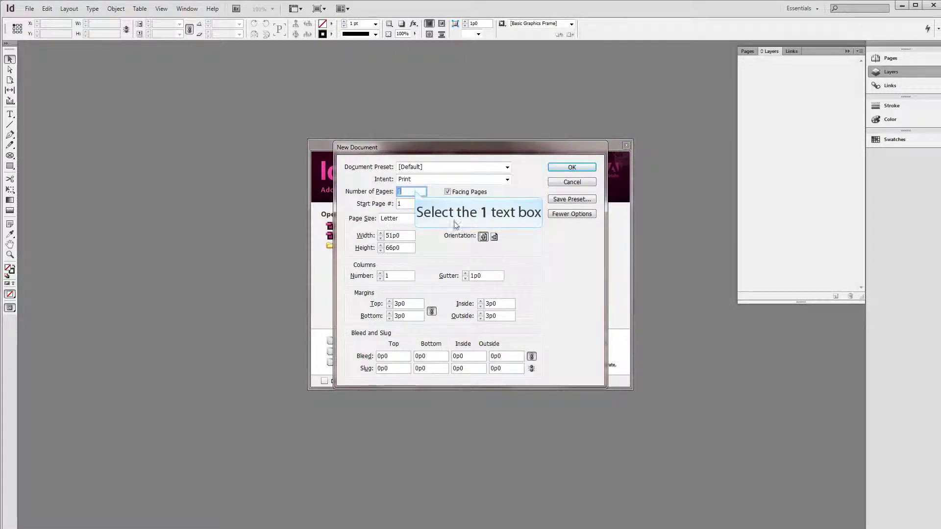
left_click(416, 193)
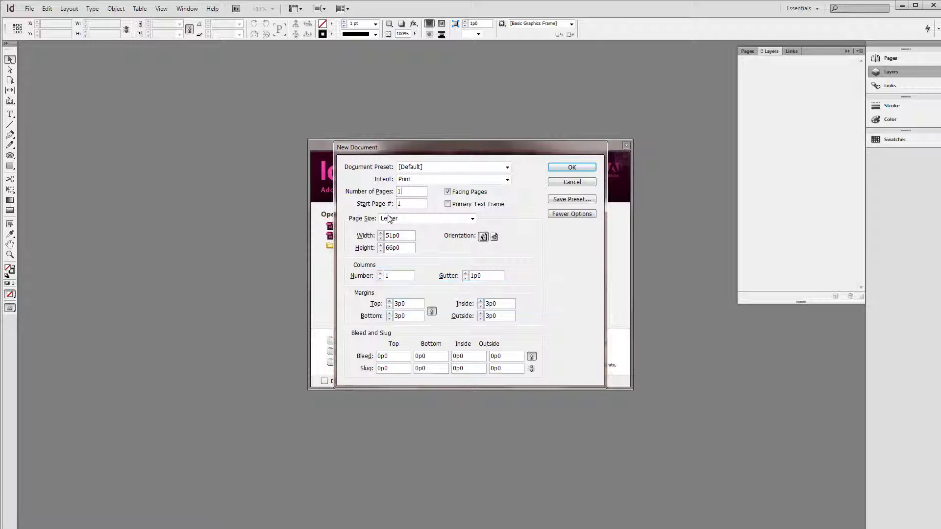
double_click(382, 274)
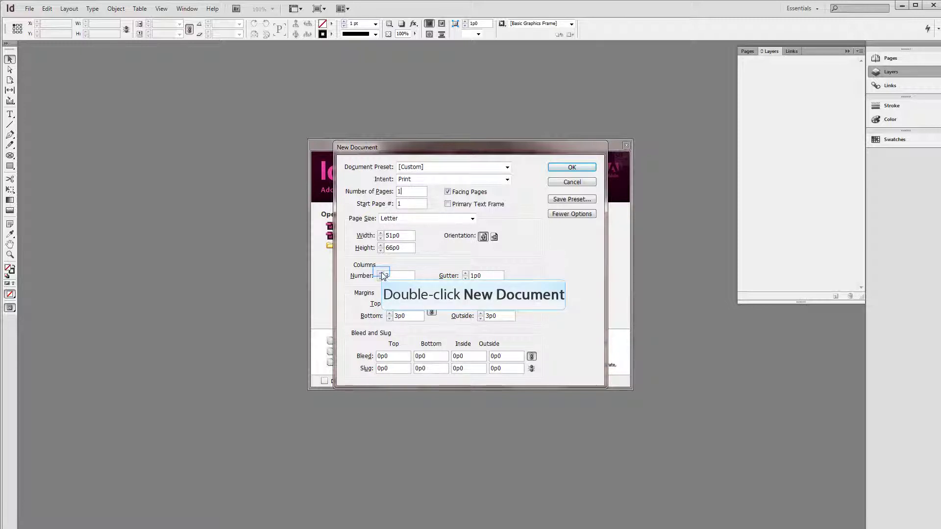
double_click(381, 274)
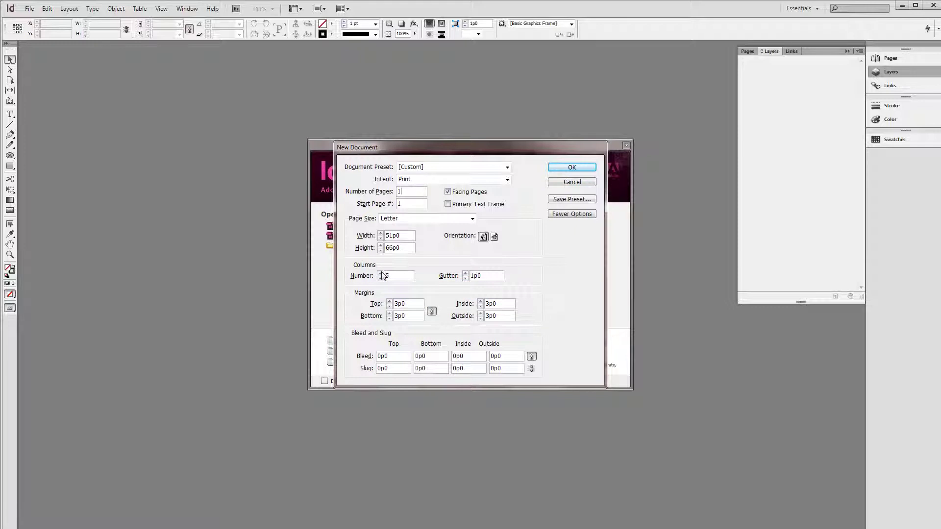
left_click(553, 168)
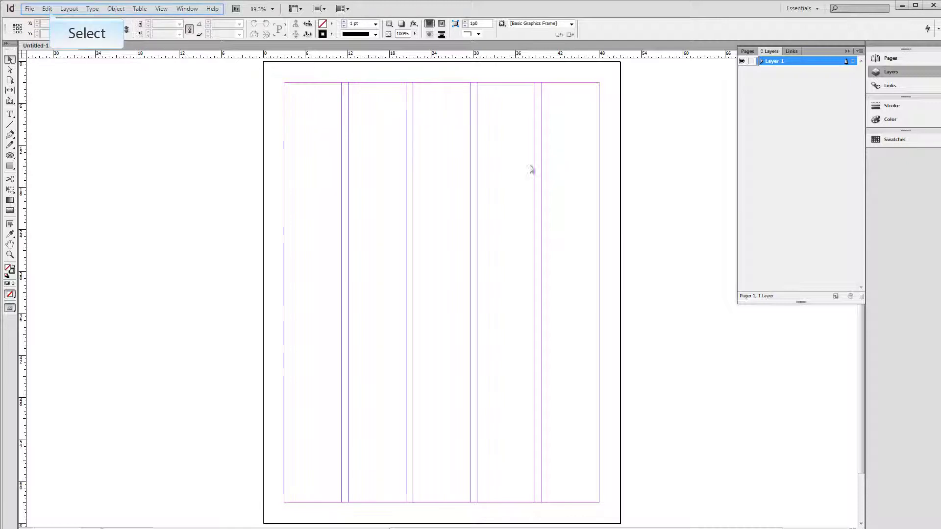
Set the horizontal and vertical ruler units to Millimeters and the ruler origin to Page in the Units & Increments preferences.
left_click(49, 9)
mouse_move(140, 383)
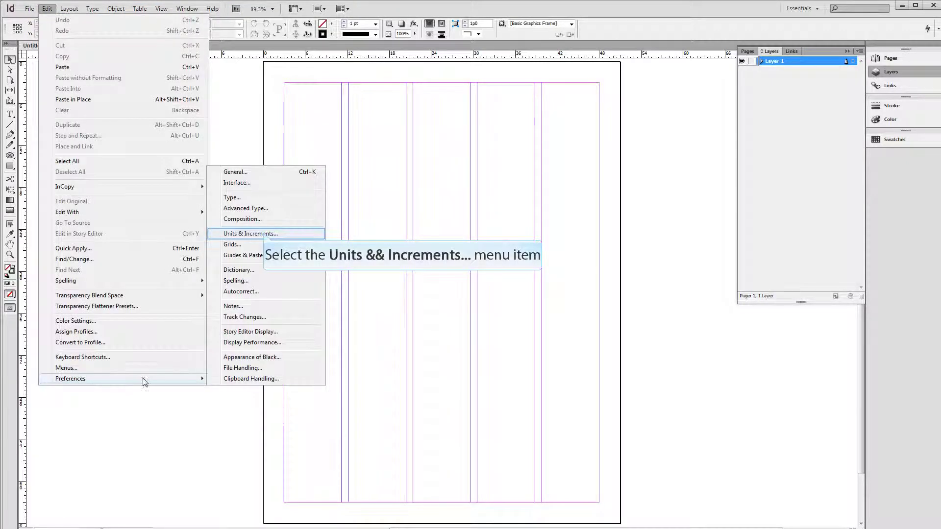
left_click(264, 234)
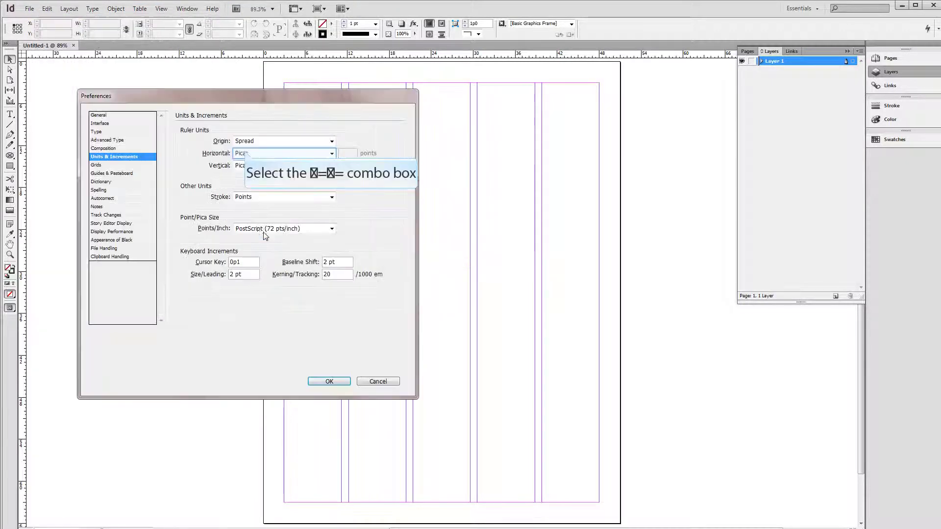
left_click(250, 154)
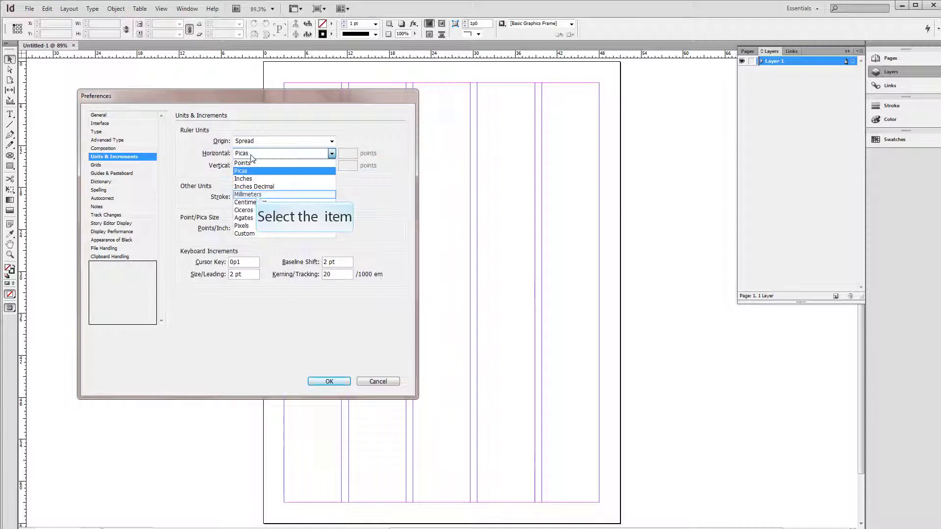
left_click(252, 194)
left_click(257, 167)
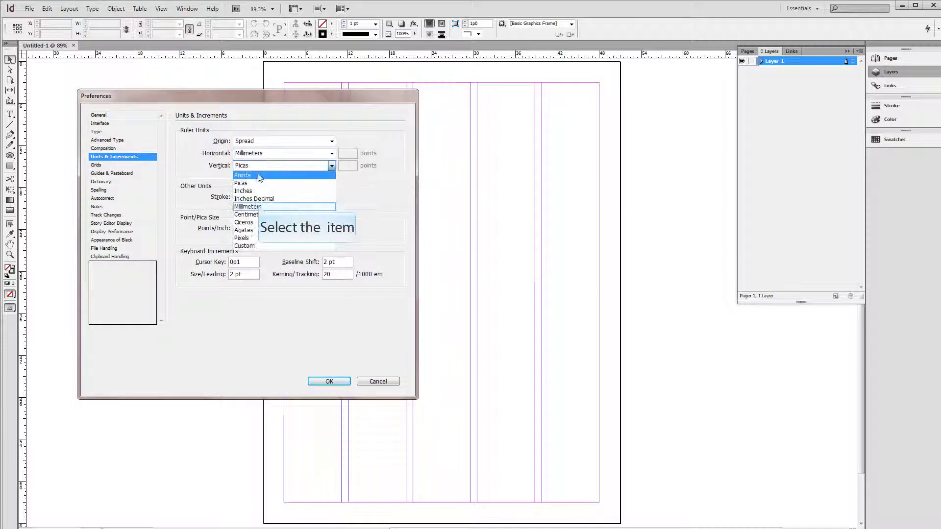
left_click(258, 206)
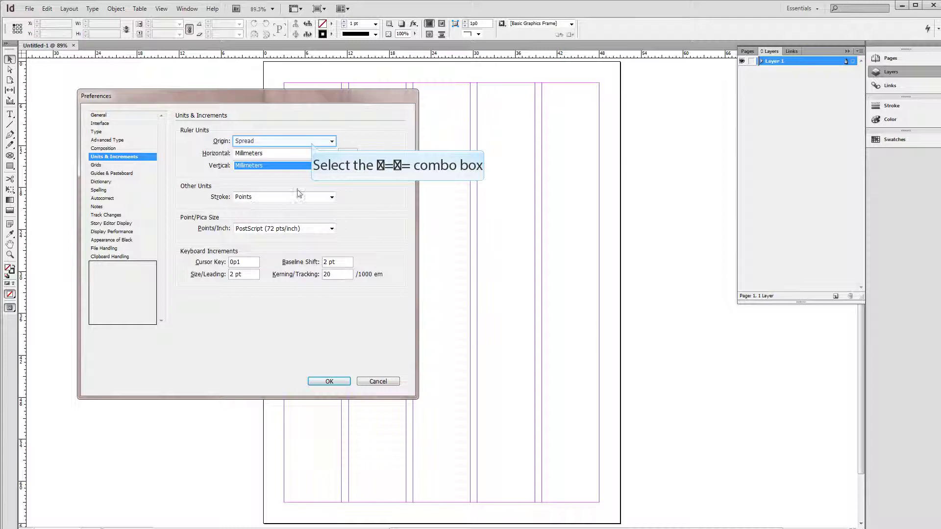
left_click(314, 141)
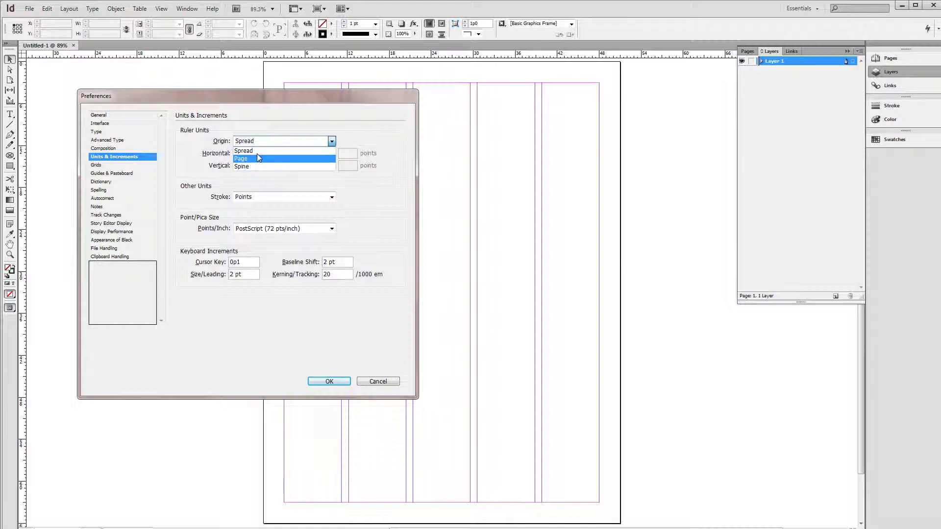
left_click(257, 158)
left_click(330, 382)
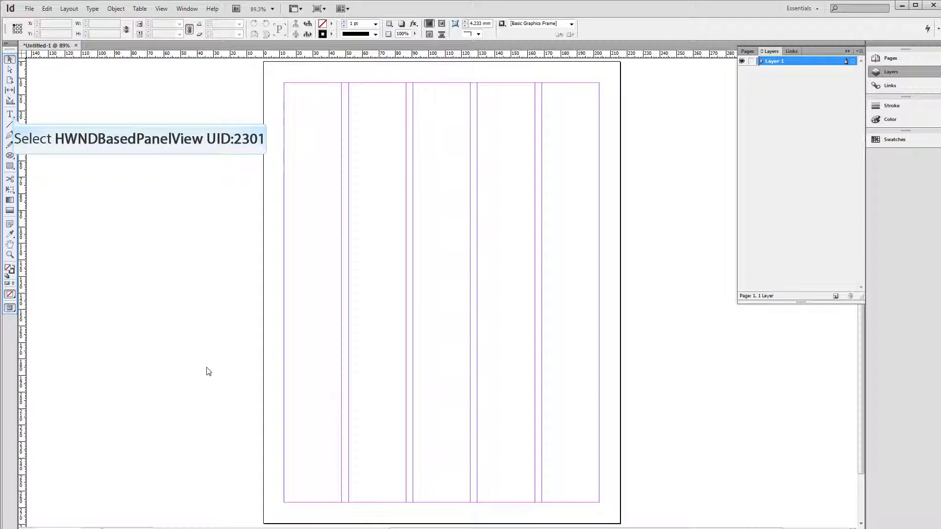
Draw a text frame about 190.5 mm wide and 27.6 mm high across all five columns and nudge it up to the top margin.
left_click(11, 114)
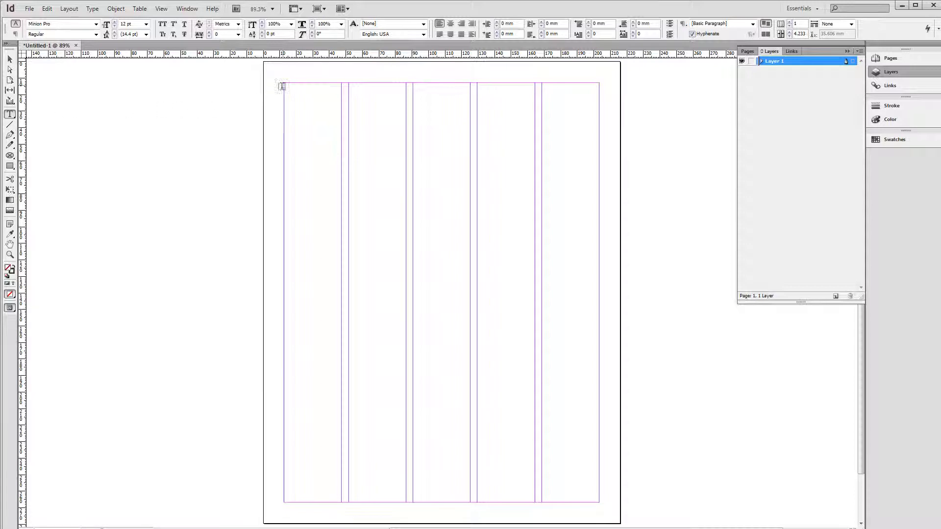
left_click_drag(283, 84, 599, 132)
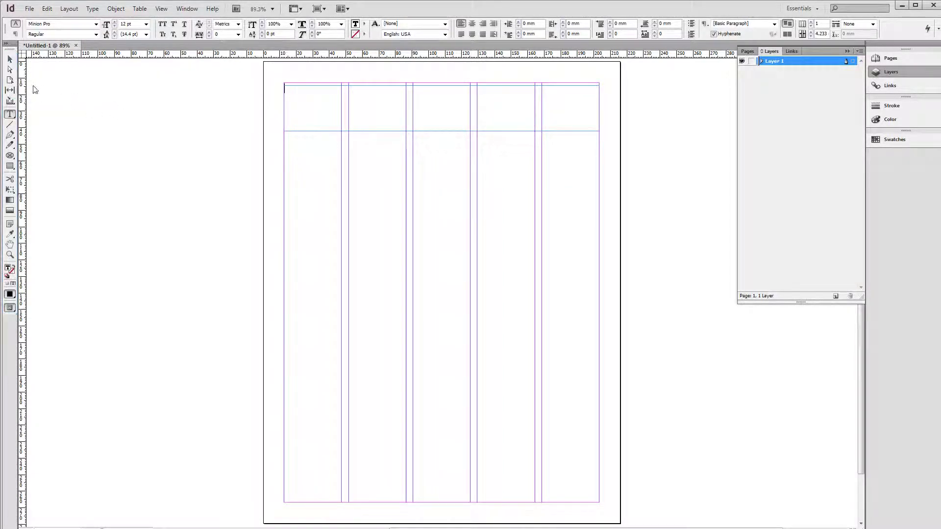
left_click(10, 60)
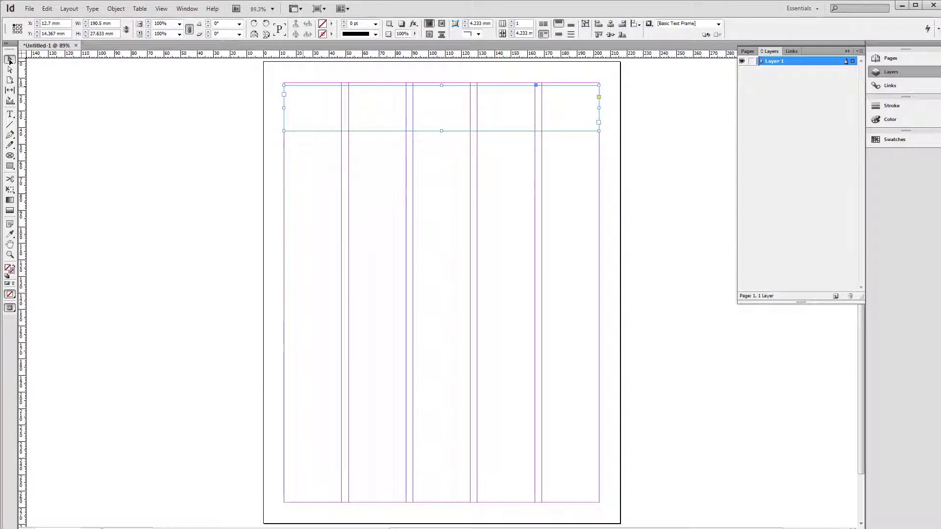
key("Up")
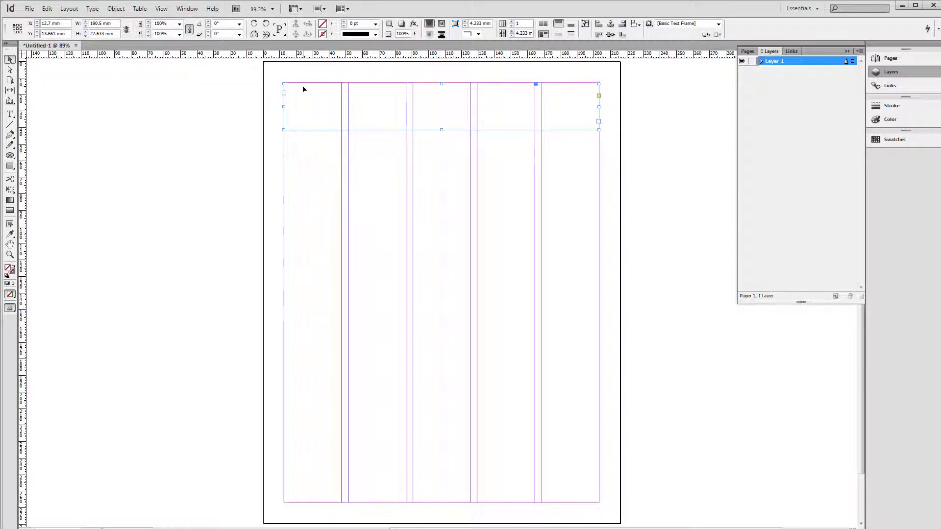
key("Up")
key("Up")
key("Up")
Enter the title "My Enterprise Case Study" in the text frame at the top margin.
double_click(304, 89)
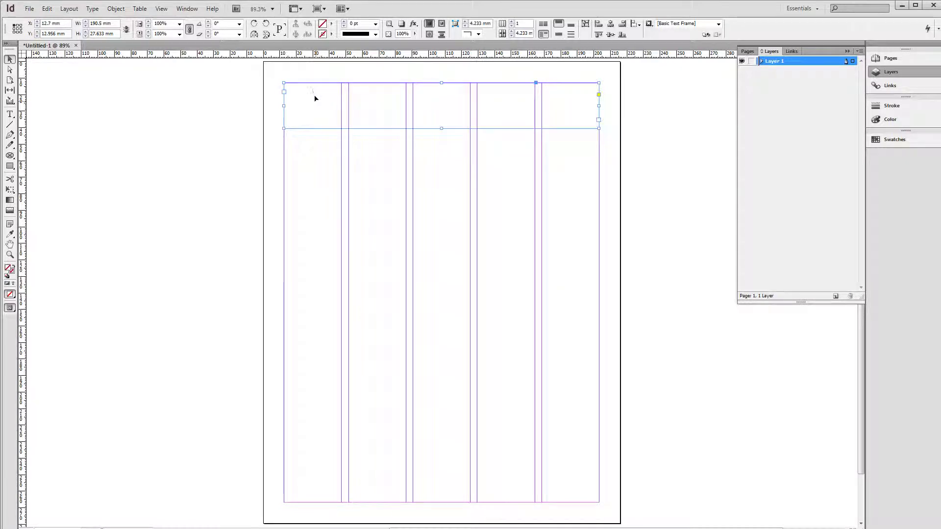
double_click(316, 103)
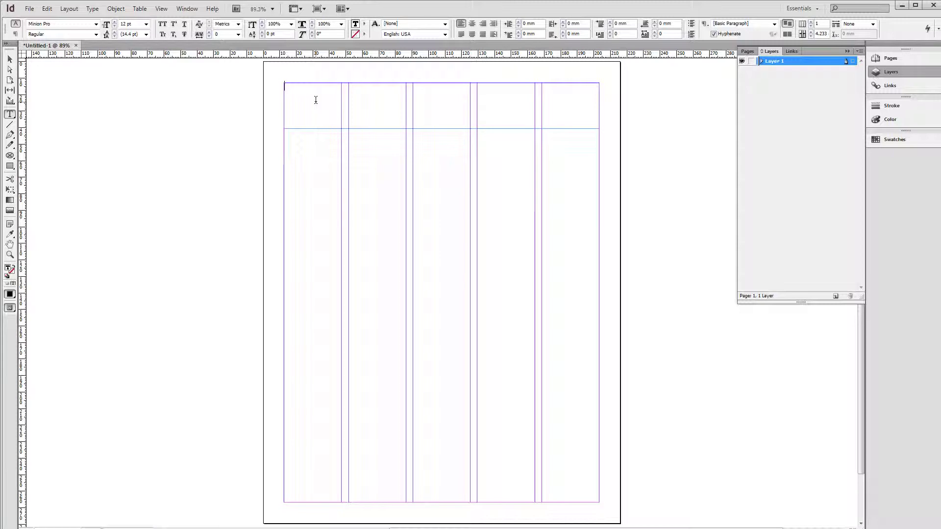
type("My")
type(" Ente")
type("r")
type("prise ")
type("'ca")
type("Case")
type(" St")
type("udy")
Set the whole title's font size to 48 pt and shorten its text frame to about 19 mm high.
key("shift+Left")
key("shift+Left")
key("shift+Left")
key("shift+Left")
key("shift+Home")
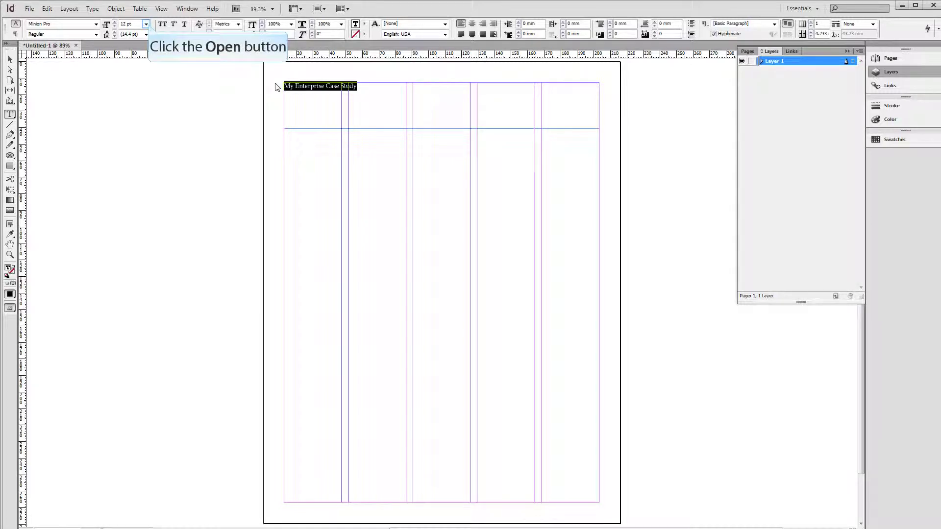
left_click(146, 24)
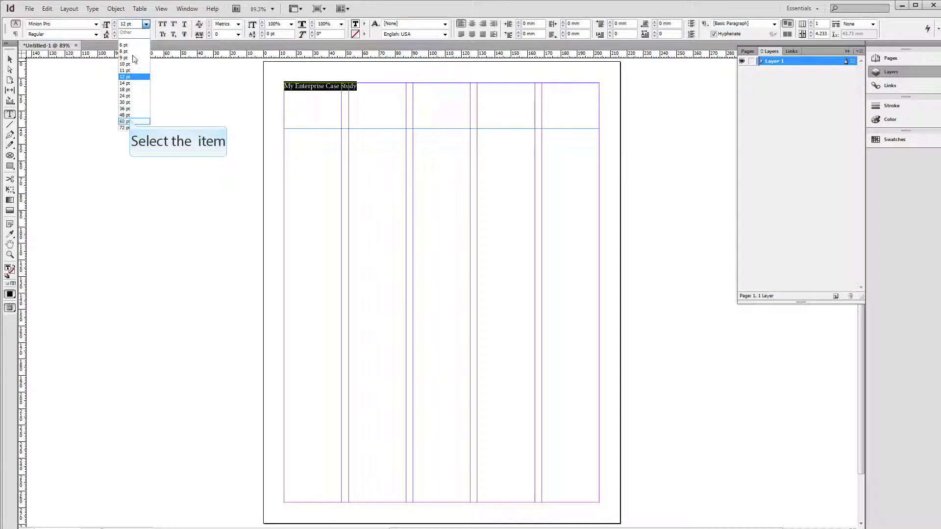
left_click(130, 121)
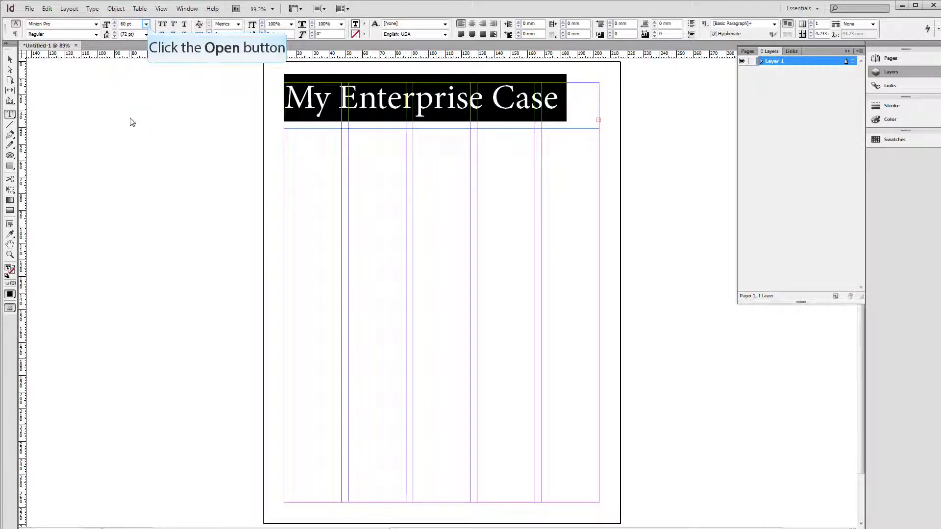
left_click(146, 24)
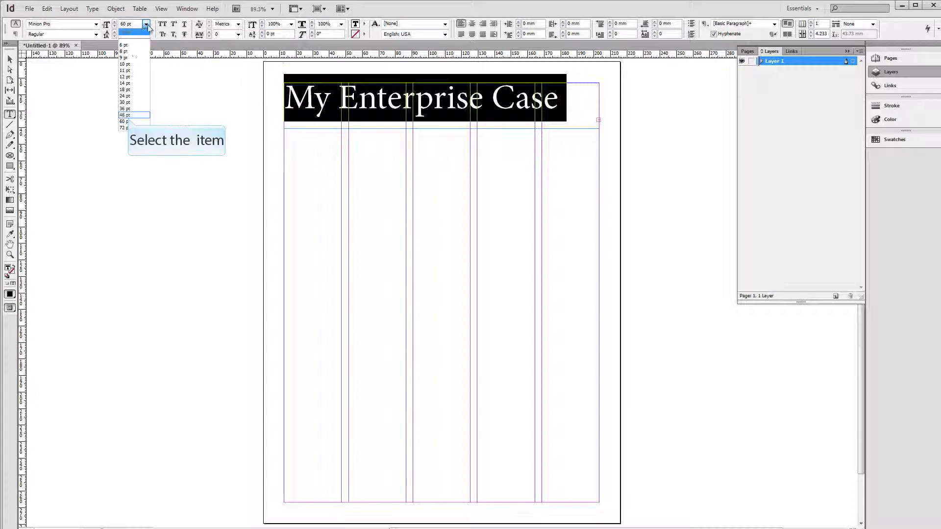
left_click(131, 122)
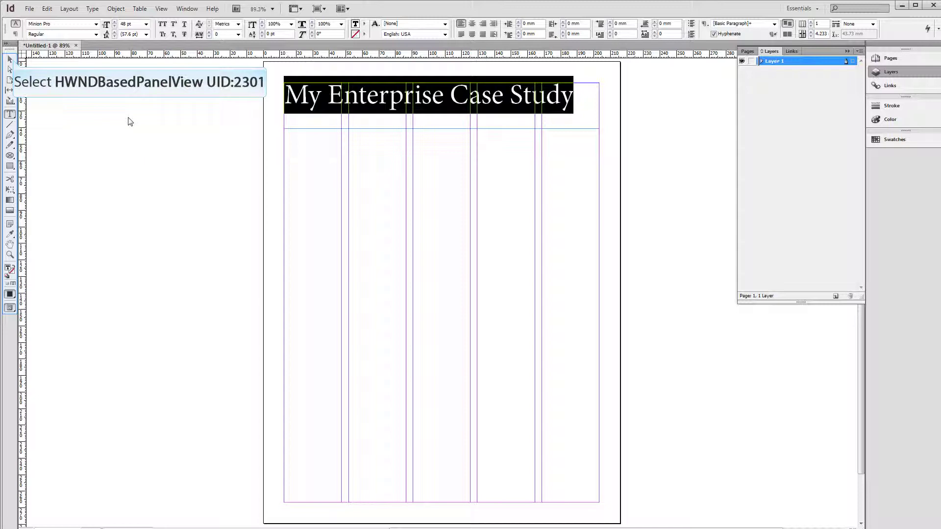
left_click(11, 59)
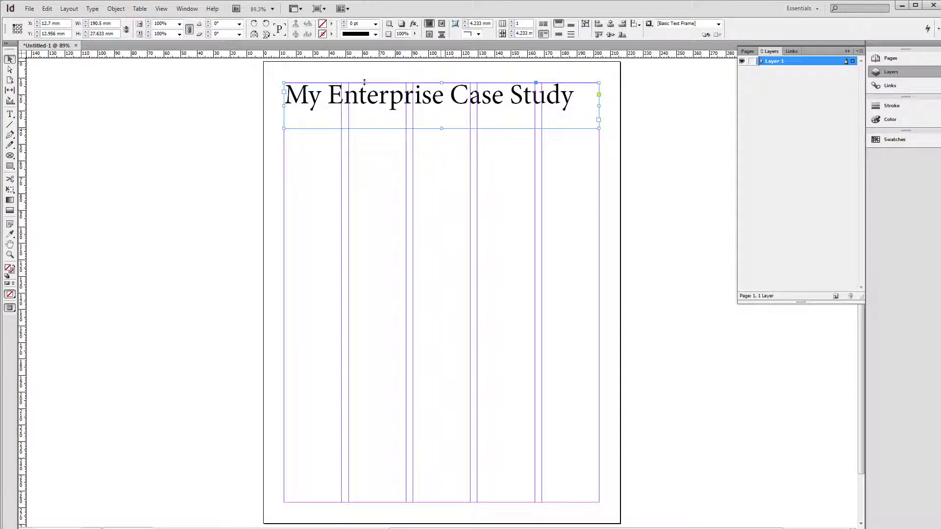
left_click_drag(442, 129, 442, 115)
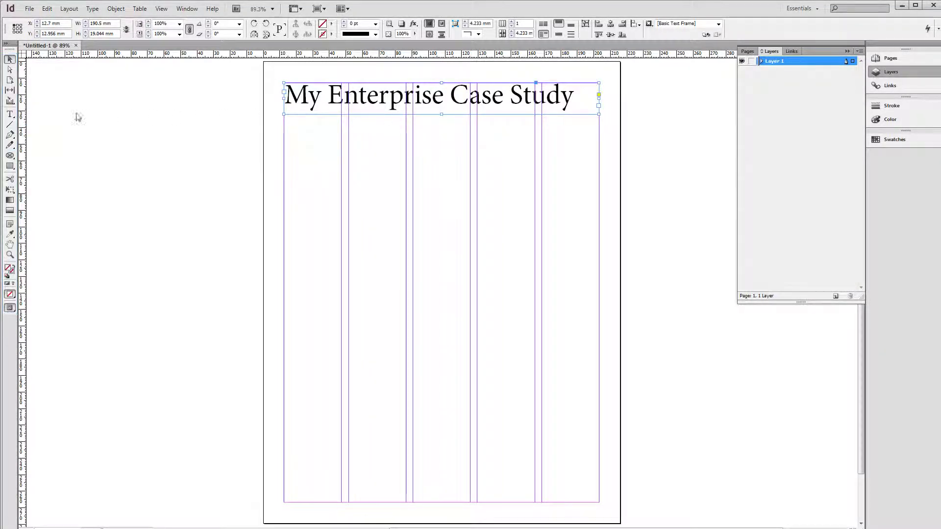
Draw one text frame in each of the five columns, about 35 mm wide, from just below the title down to the bottom margin.
left_click(9, 113)
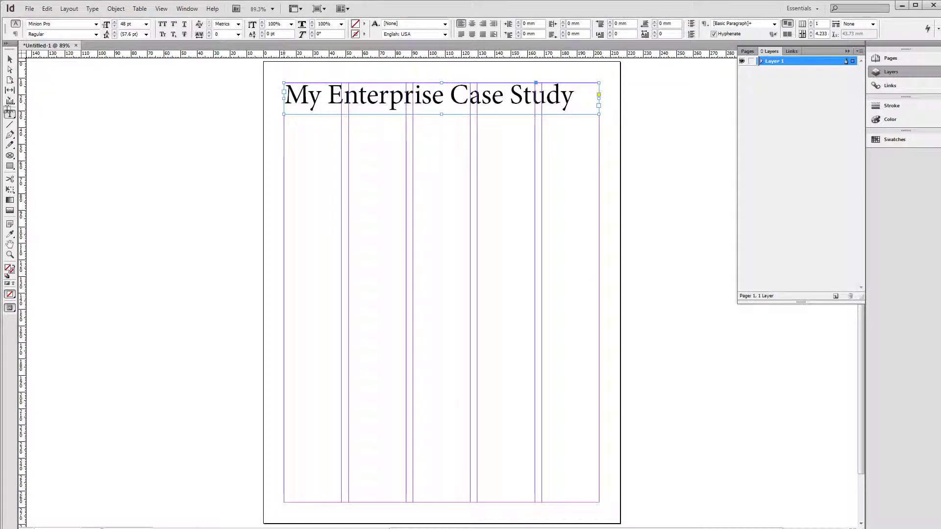
left_click_drag(284, 123, 341, 501)
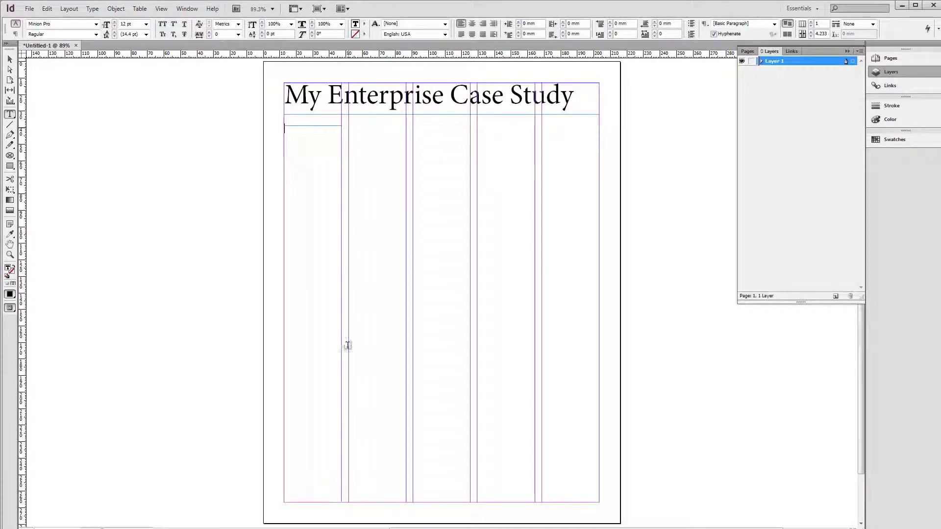
left_click_drag(349, 126, 403, 501)
key("ctrl+z")
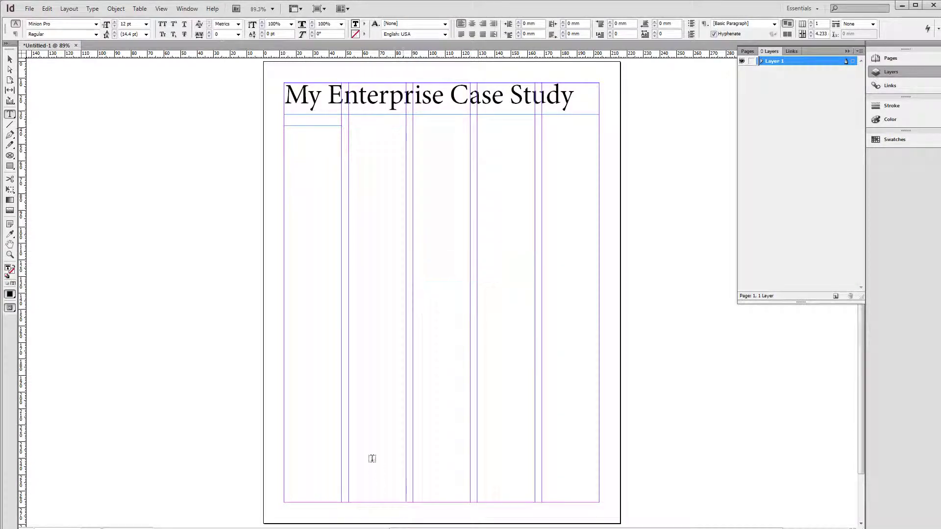
left_click_drag(348, 127, 401, 500)
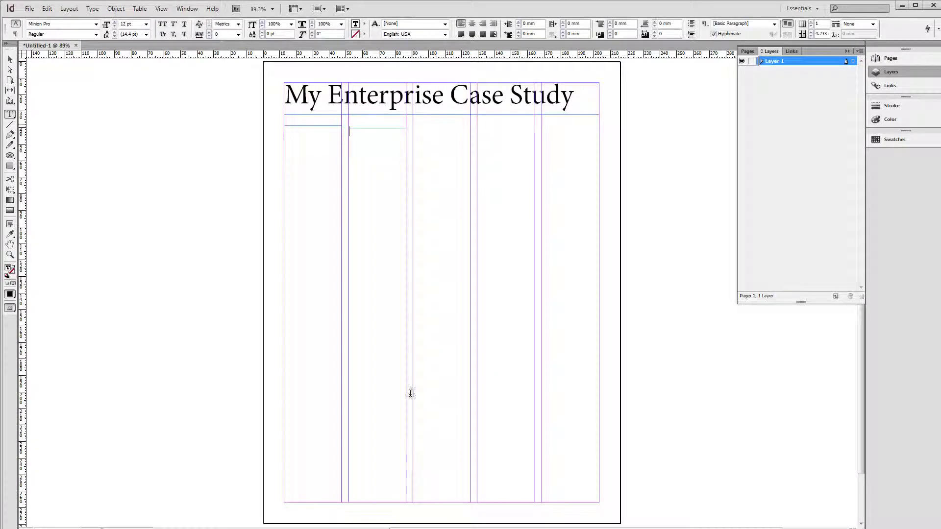
left_click_drag(413, 125, 472, 371)
left_click_drag(471, 459, 471, 500)
left_click_drag(477, 124, 535, 501)
left_click_drag(541, 128, 599, 503)
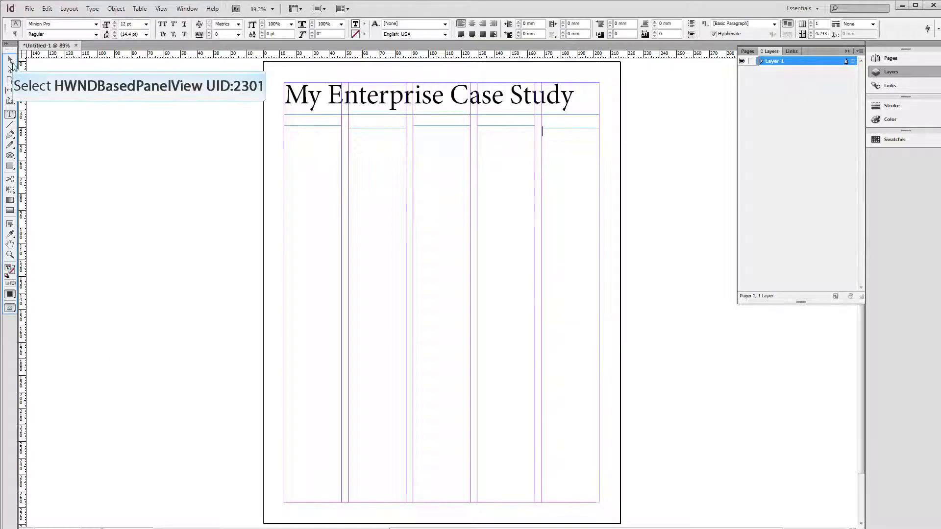
Extend the top edges of all five column text frames up to the bottom of the title frame, making them about 234.7 mm high.
left_click(11, 61)
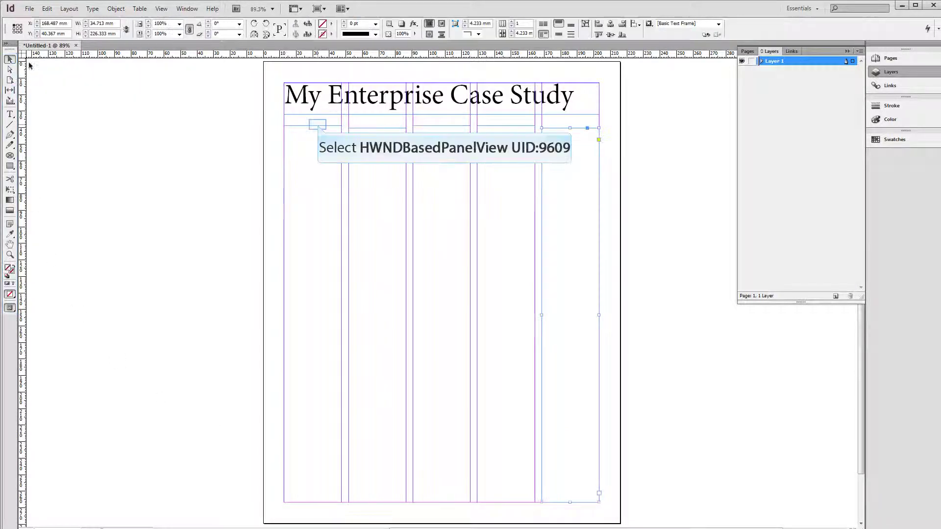
left_click(316, 126)
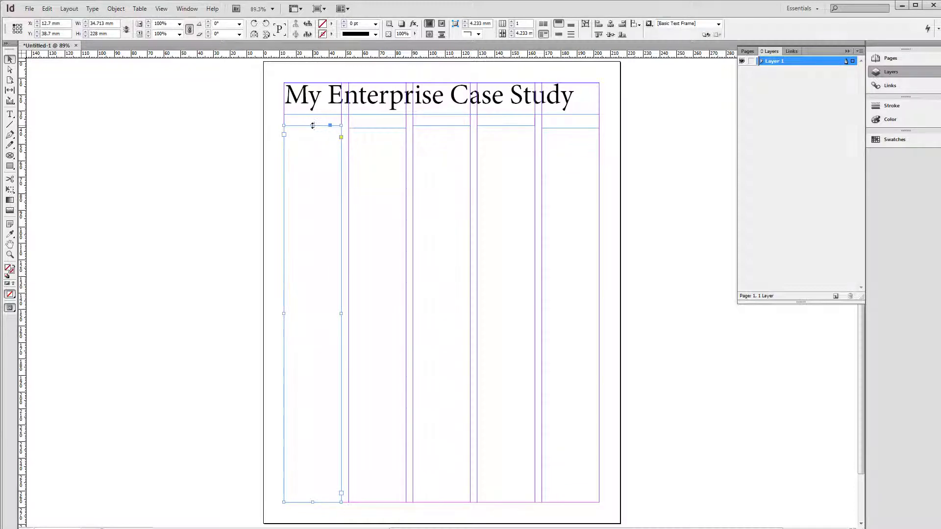
left_click(385, 129)
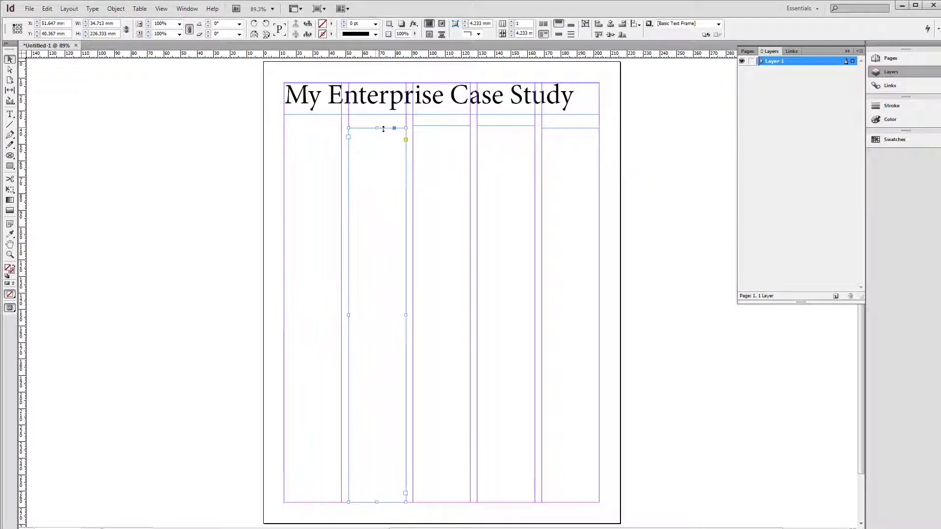
left_click(442, 126)
left_click_drag(442, 126, 442, 114)
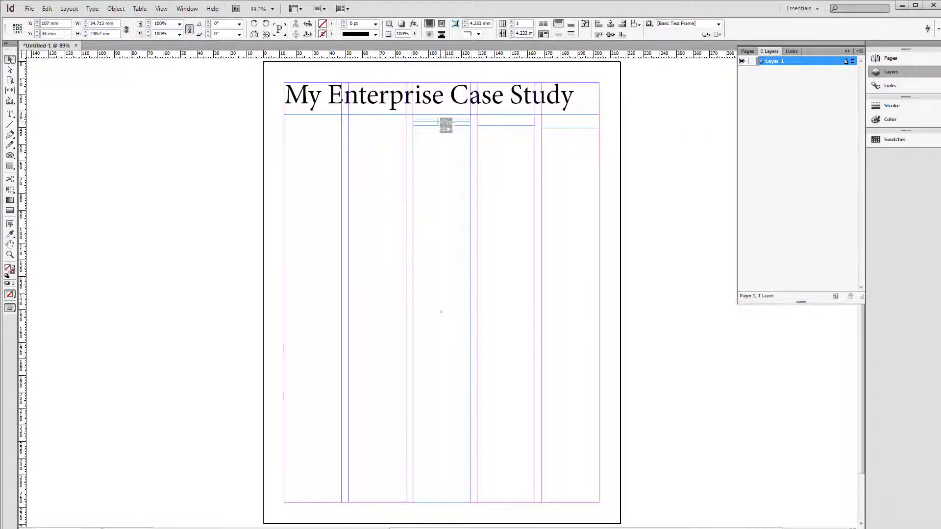
left_click(503, 126)
left_click_drag(506, 126, 506, 114)
left_click(566, 131)
left_click_drag(568, 125, 572, 118)
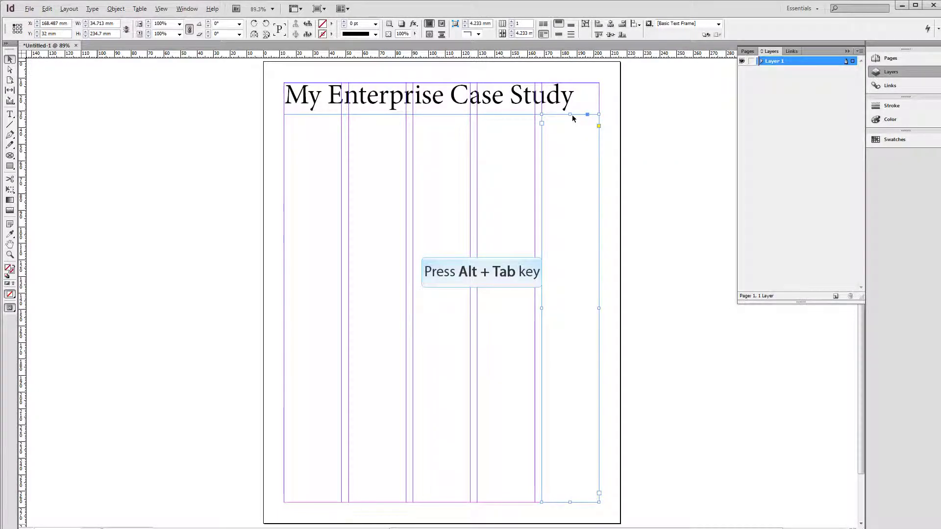
key("alt+Tab")
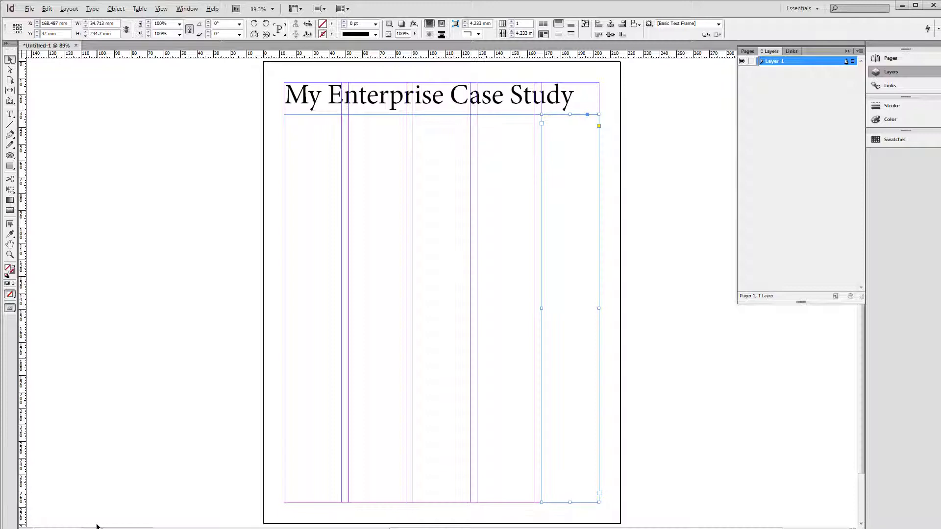
key("alt+Tab")
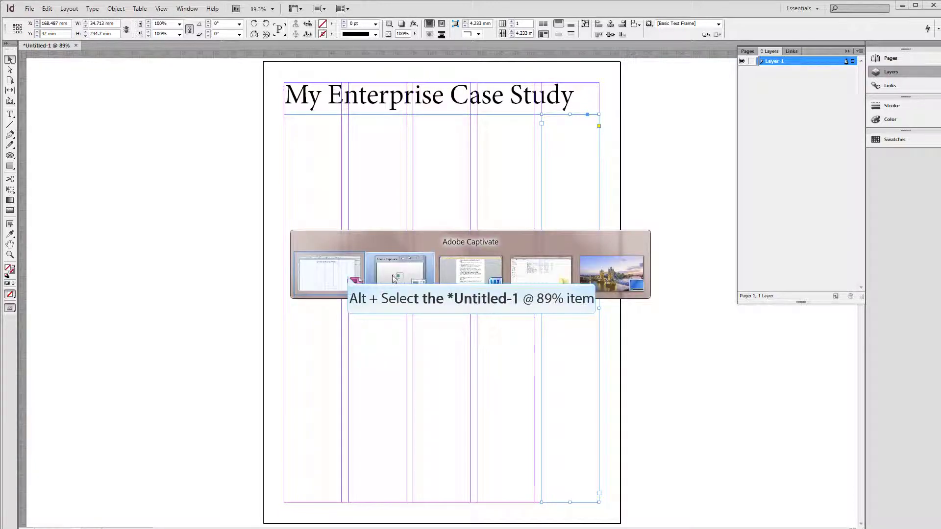
left_click(348, 278, "alt")
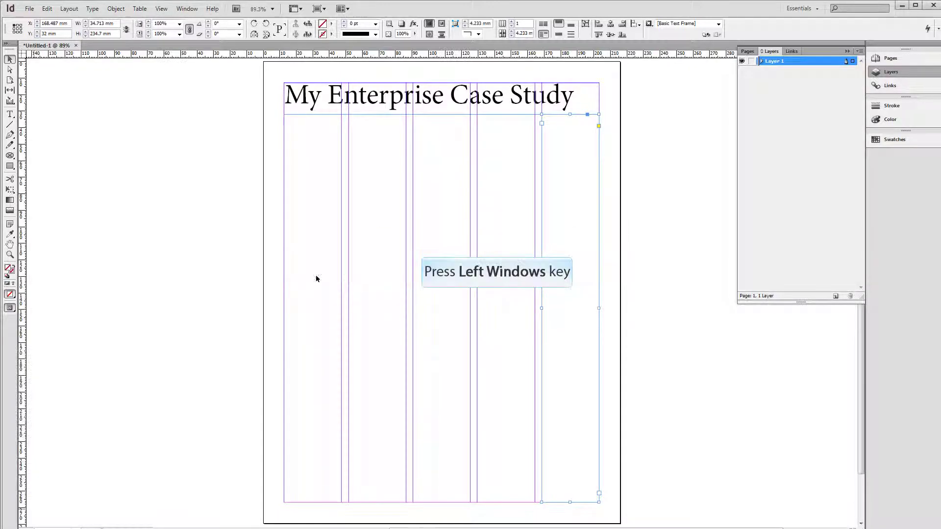
Switch to Google Chrome, search Google for "lorem ipsum" and open the lipsum.com generator site.
key("super")
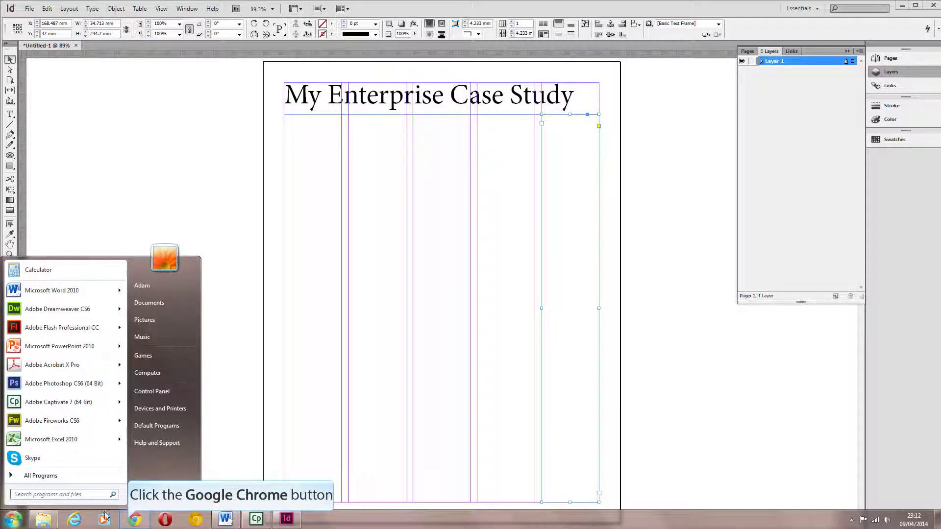
left_click(134, 519)
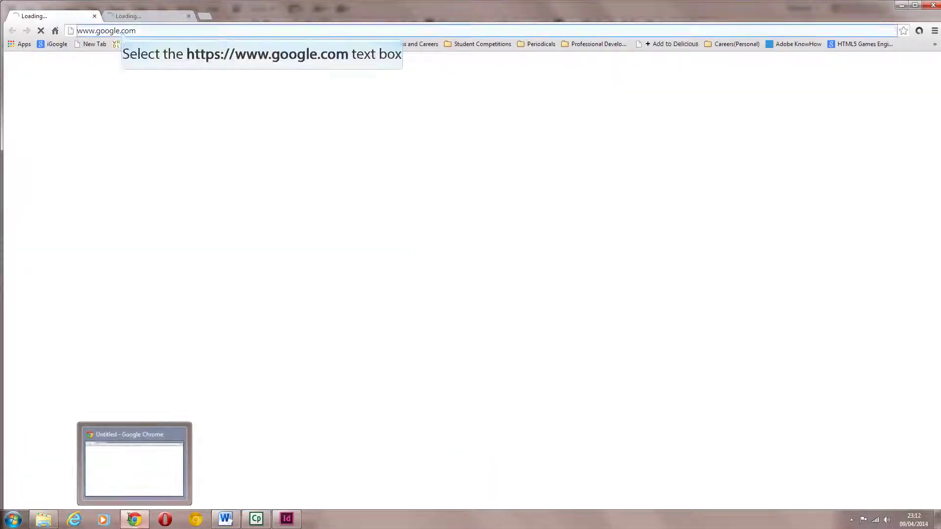
left_click(122, 32)
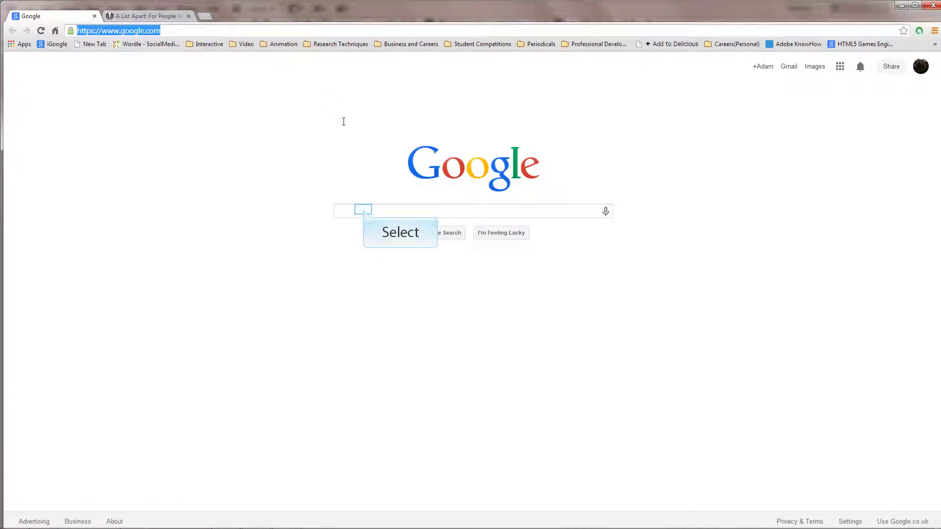
left_click(365, 210)
type("lorem")
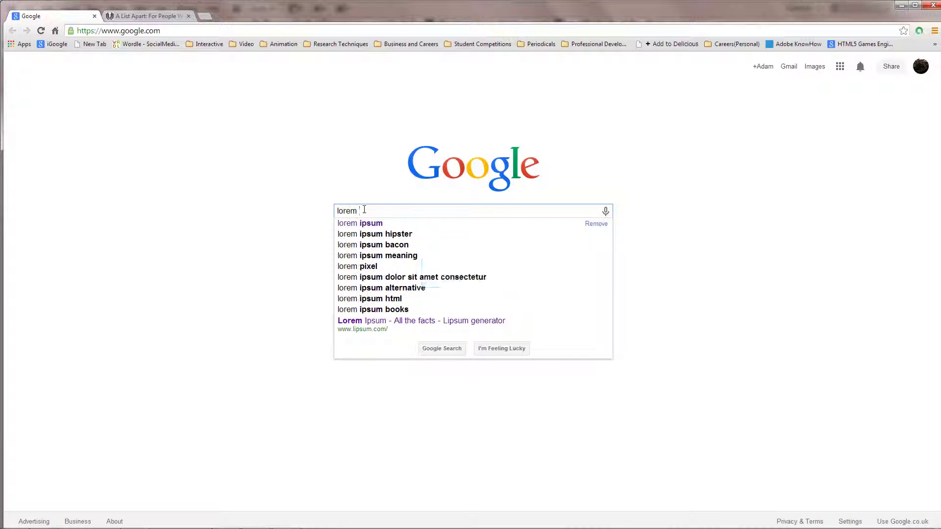
key("Return")
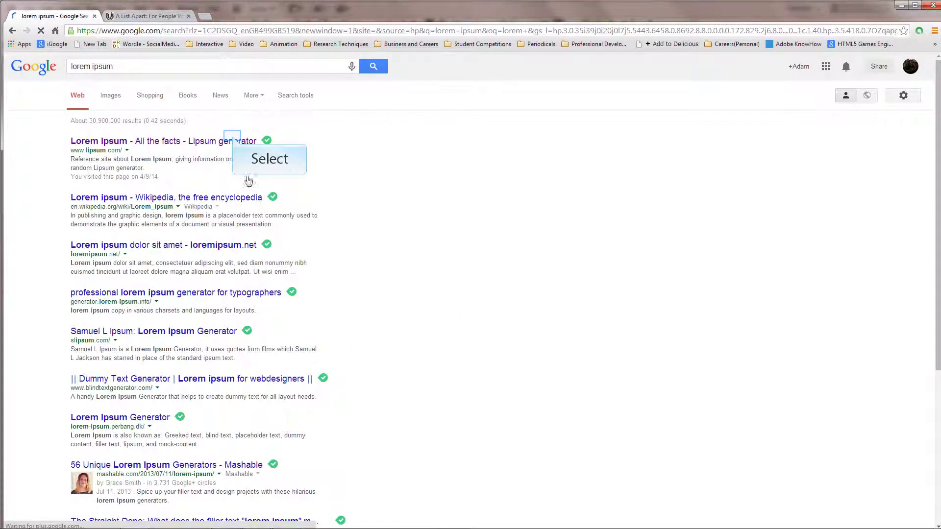
left_click(233, 141)
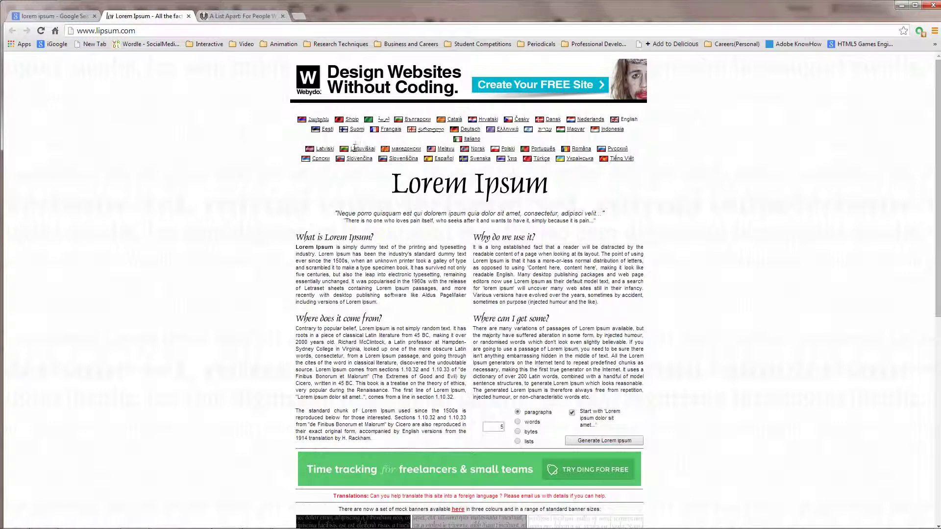
Generate 7 paragraphs of Lorem Ipsum placeholder text.
scroll(464, 261, "down", 2)
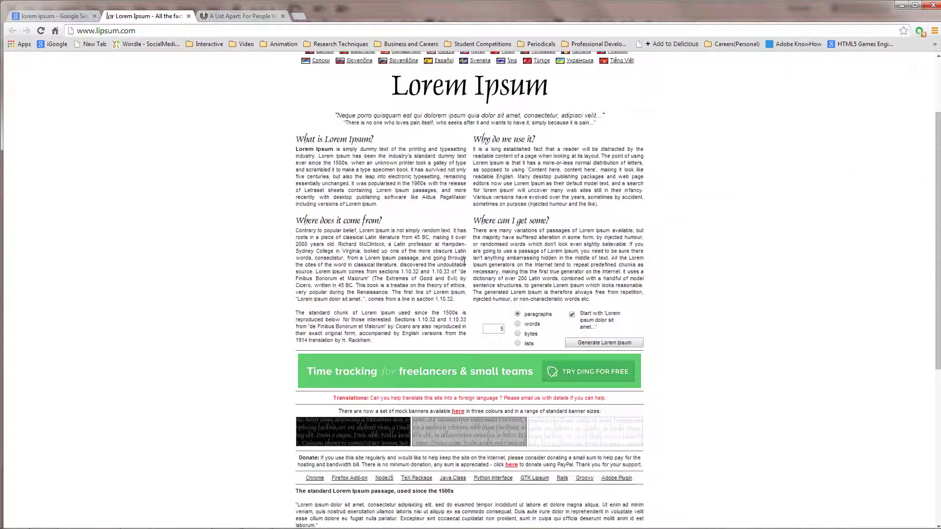
left_click(501, 331)
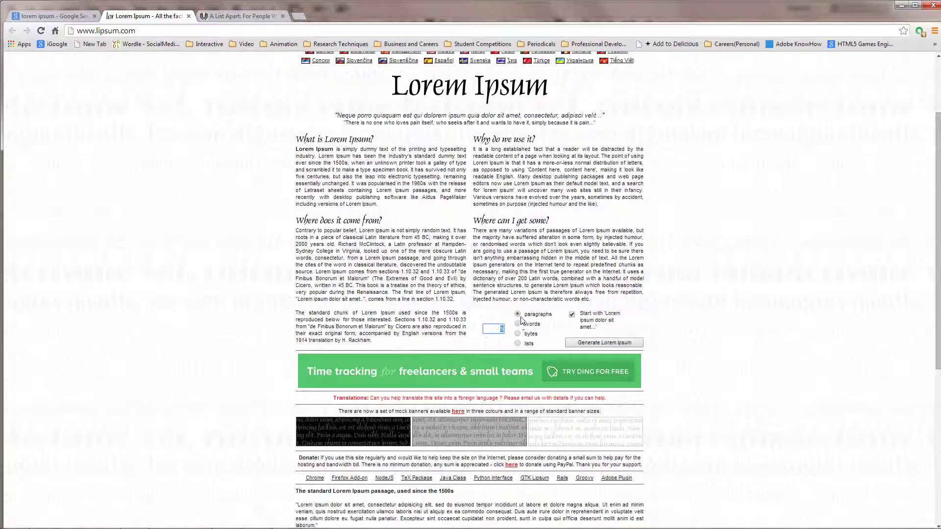
left_click(607, 343)
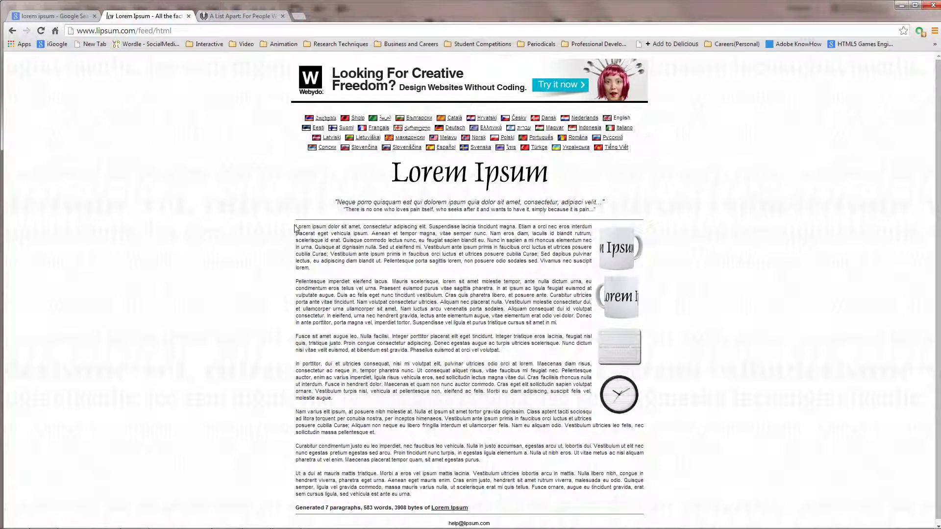
Copy all the generated paragraphs, switch back to InDesign and paste them into the first column's text frame.
left_click_drag(295, 228, 426, 494)
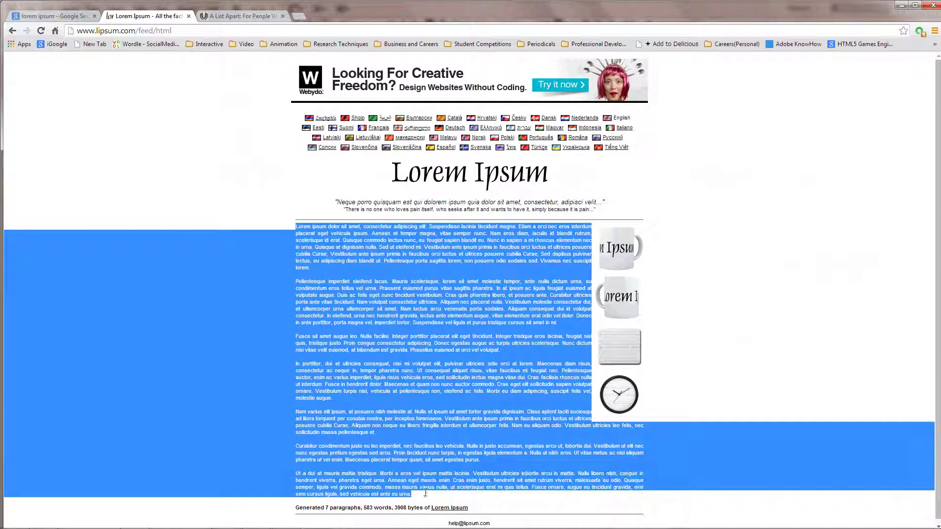
key("ctrl+c")
key("alt+Tab")
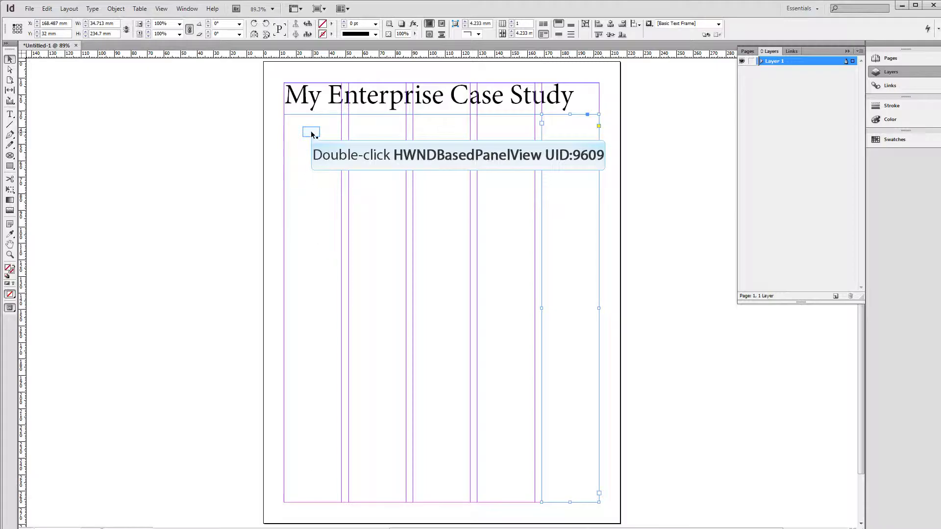
left_click(312, 133)
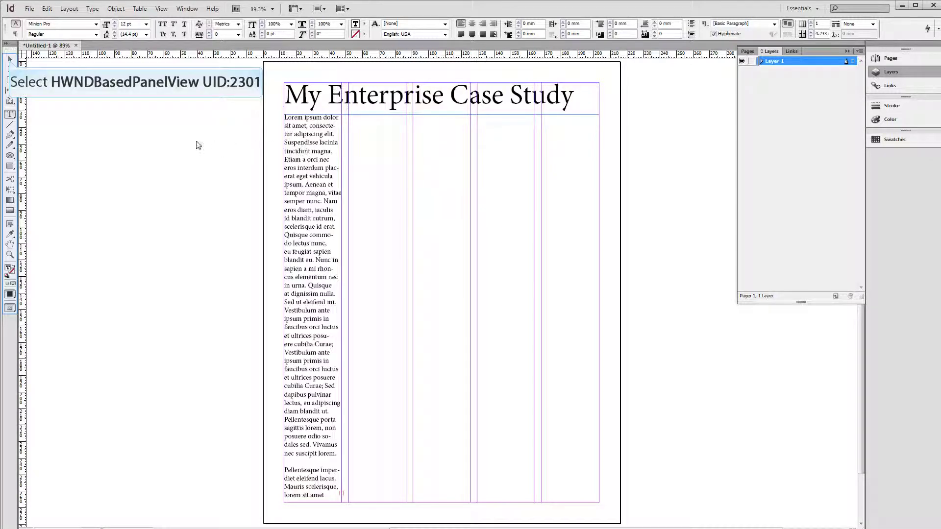
Thread the overset text from the first column's frame through the second, third, fourth and fifth column frames in order.
left_click(10, 59)
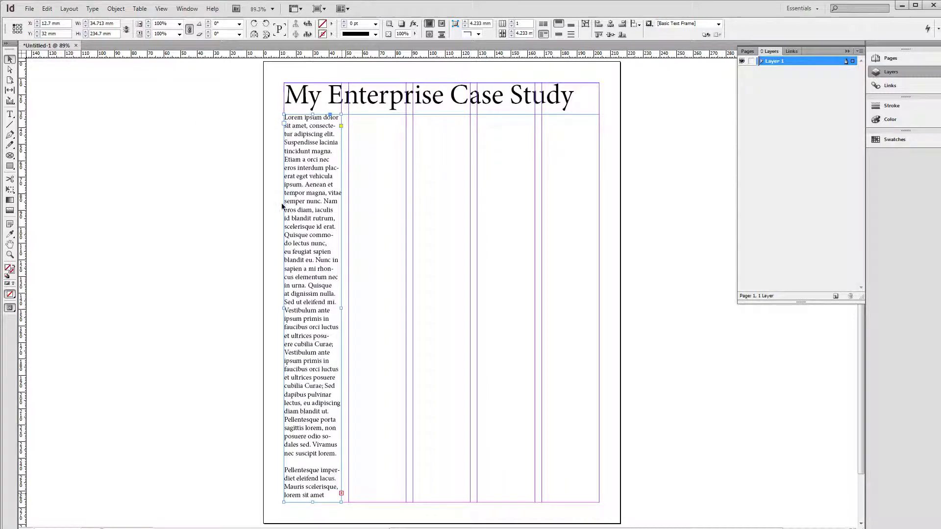
left_click(342, 494)
left_click(363, 283)
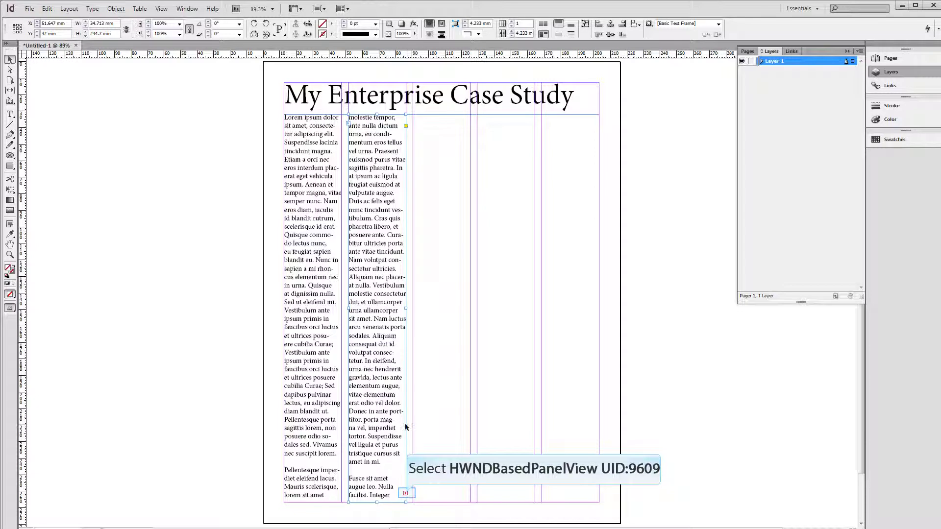
left_click(405, 493)
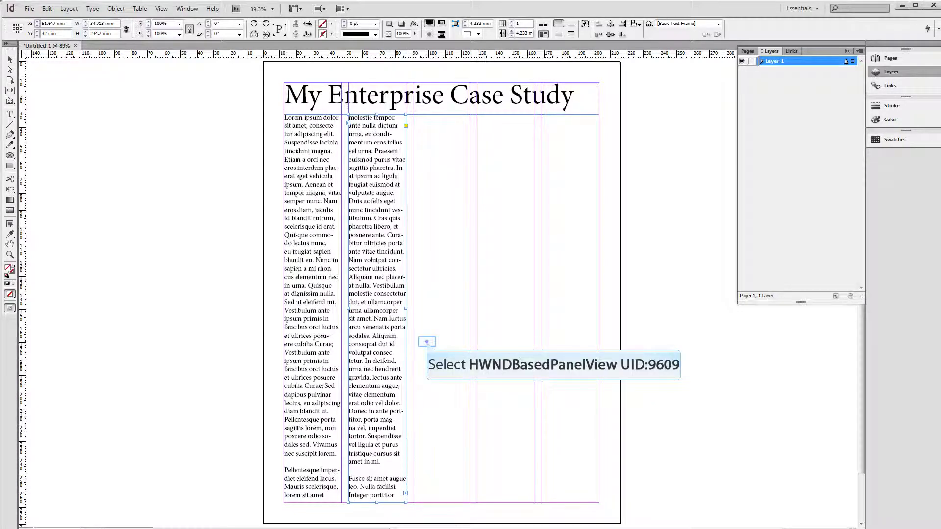
left_click(426, 341)
left_click(470, 493)
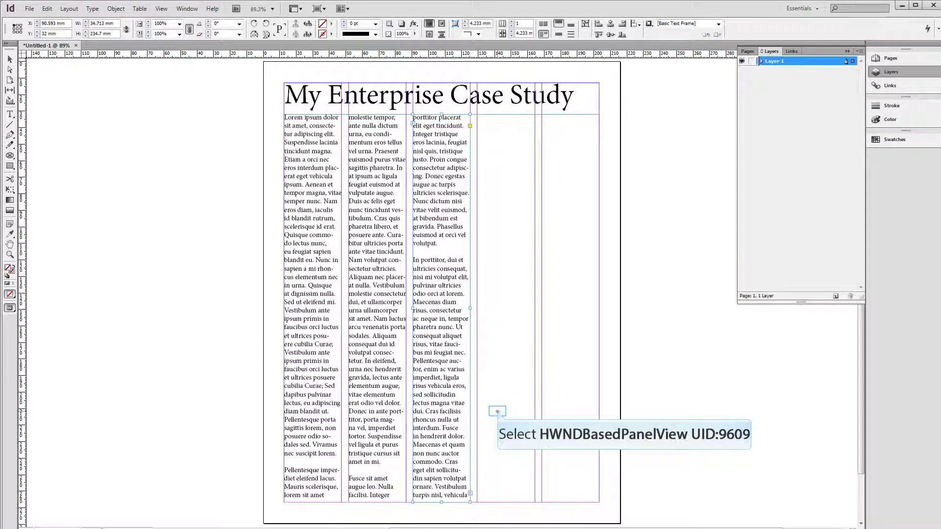
left_click(497, 412)
left_click(535, 493)
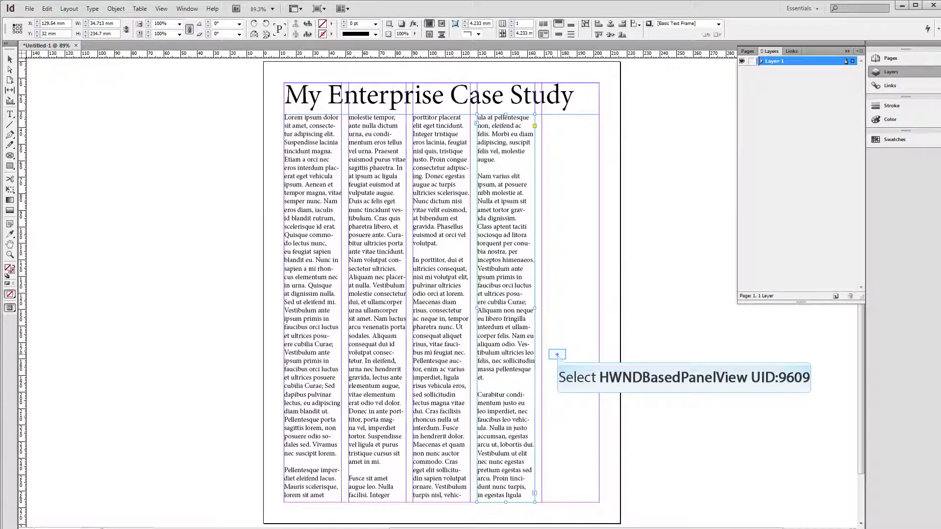
left_click(557, 354)
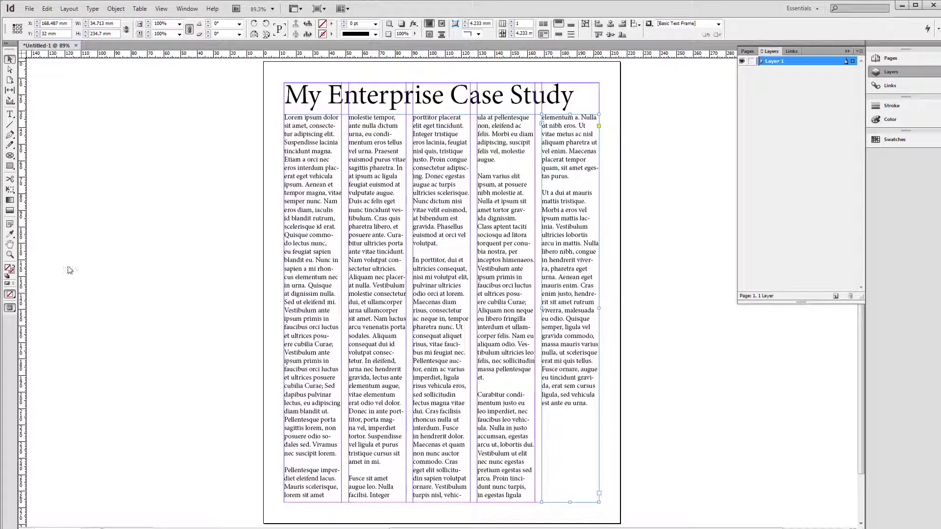
Draw a rectangle frame about 114 mm wide and 70 mm high over the upper part of the first four columns.
left_click(9, 157)
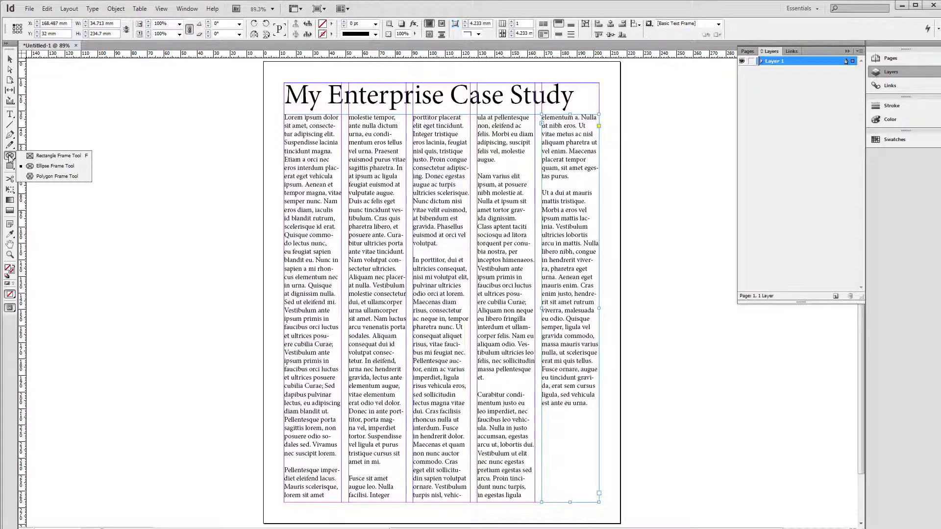
left_click(35, 155)
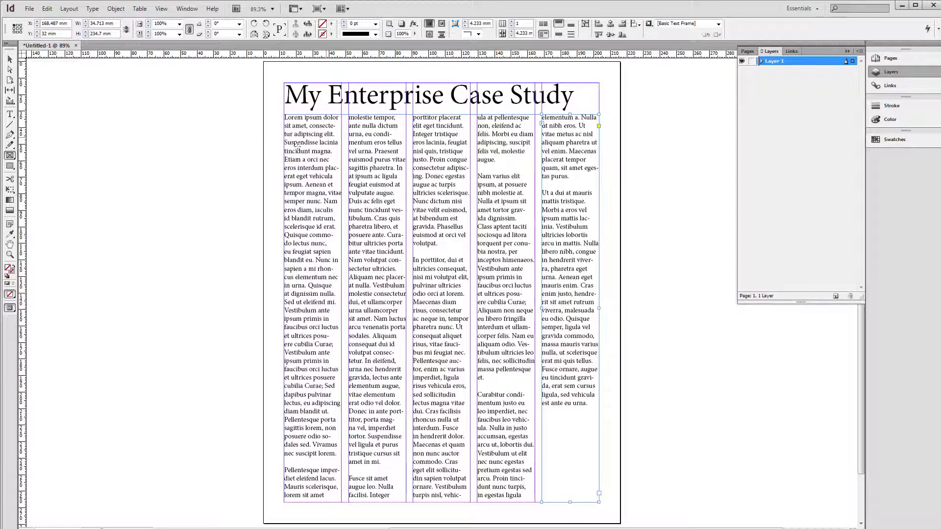
left_click_drag(326, 137, 516, 253)
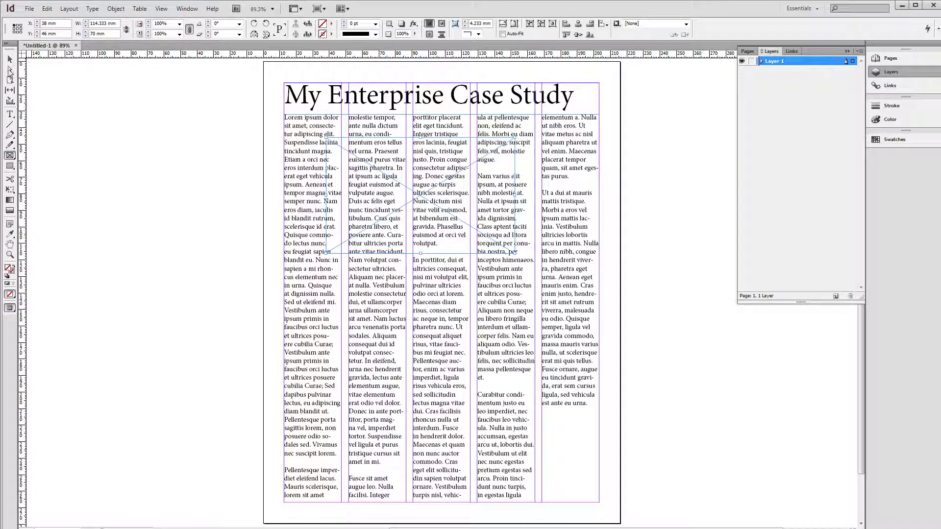
Place the Penguins picture from the Sample Pictures folder into the rectangle frame.
left_click(9, 62)
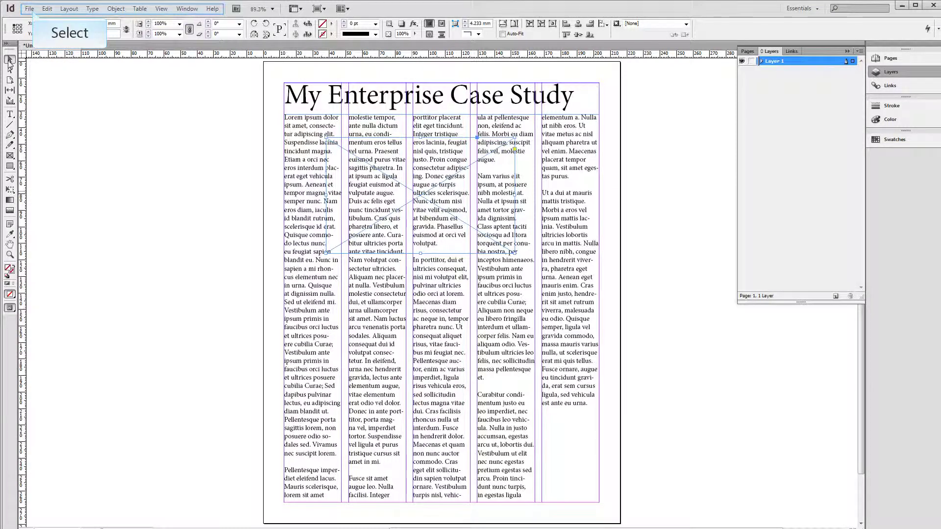
left_click(31, 9)
left_click(55, 157)
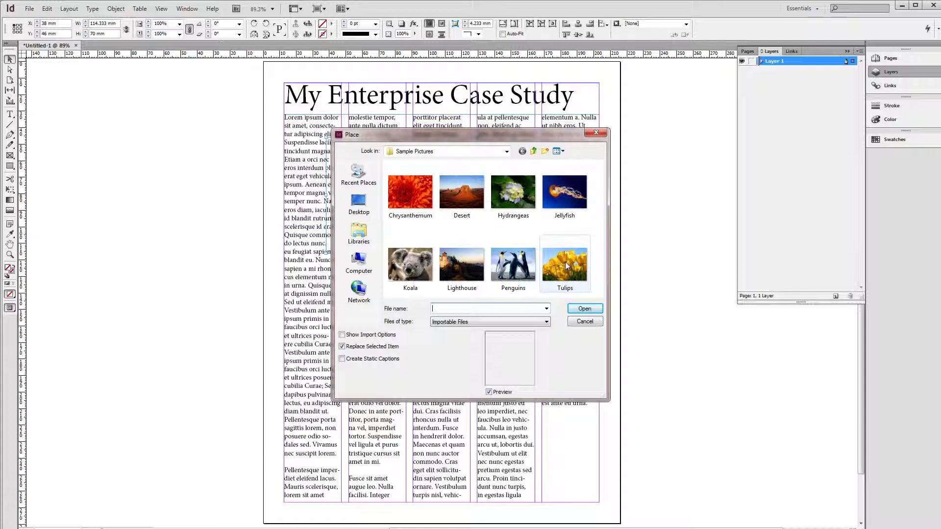
left_click(527, 267)
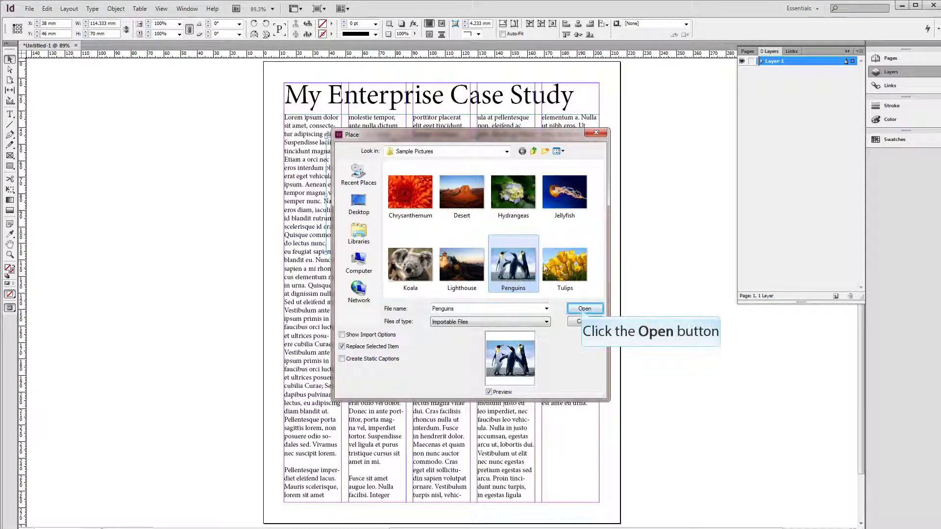
left_click(584, 310)
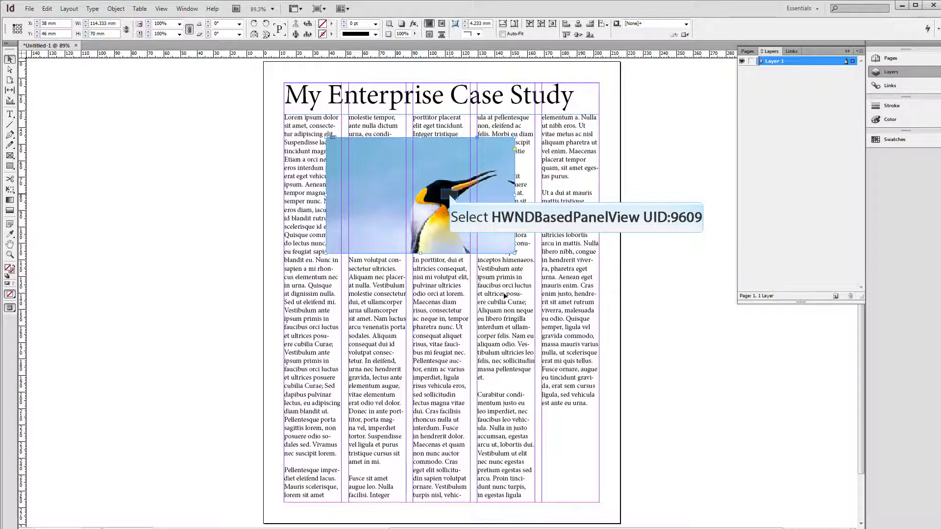
Scale the penguin image inside its frame down to about 167 mm wide and 125 mm high.
double_click(450, 196)
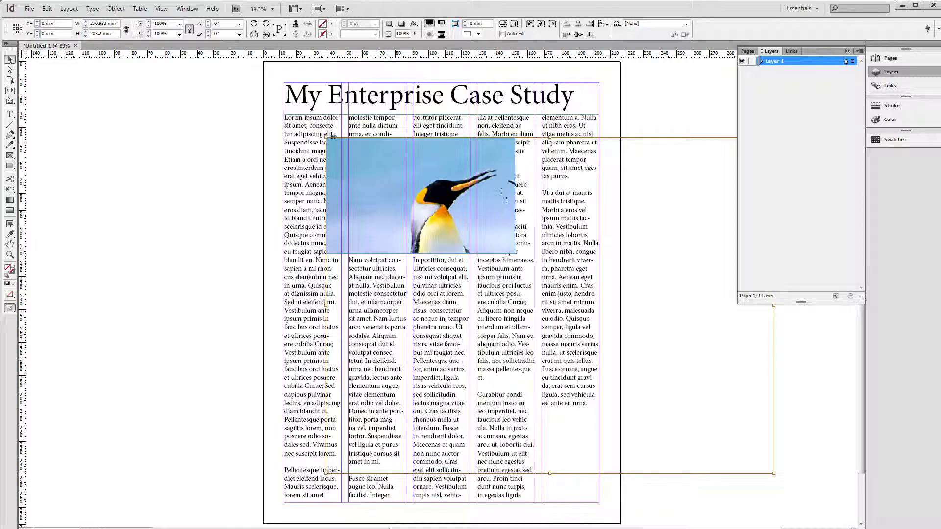
left_click_drag(774, 474, 602, 340)
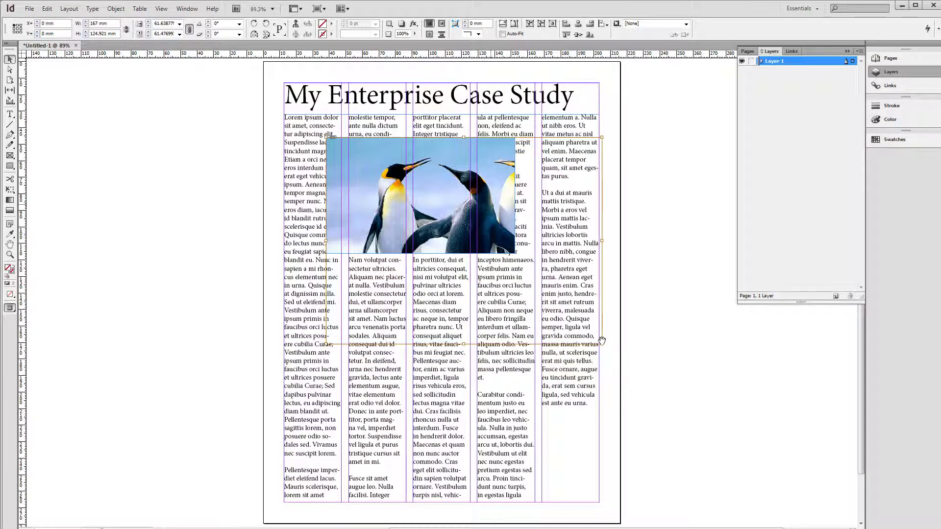
Shift the penguin image up and left inside its frame to show all three penguins, and wrap the text around the frame's bounding box.
left_click_drag(492, 234, 445, 199)
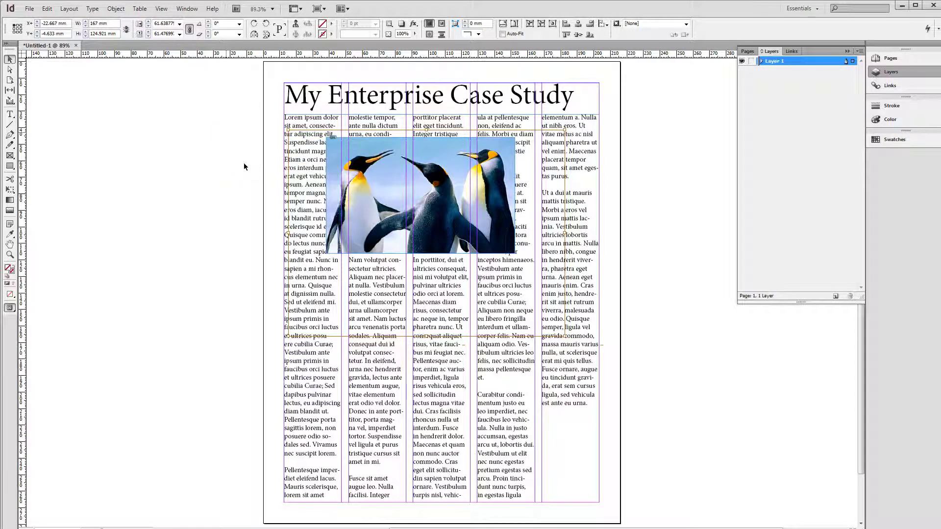
left_click(225, 132)
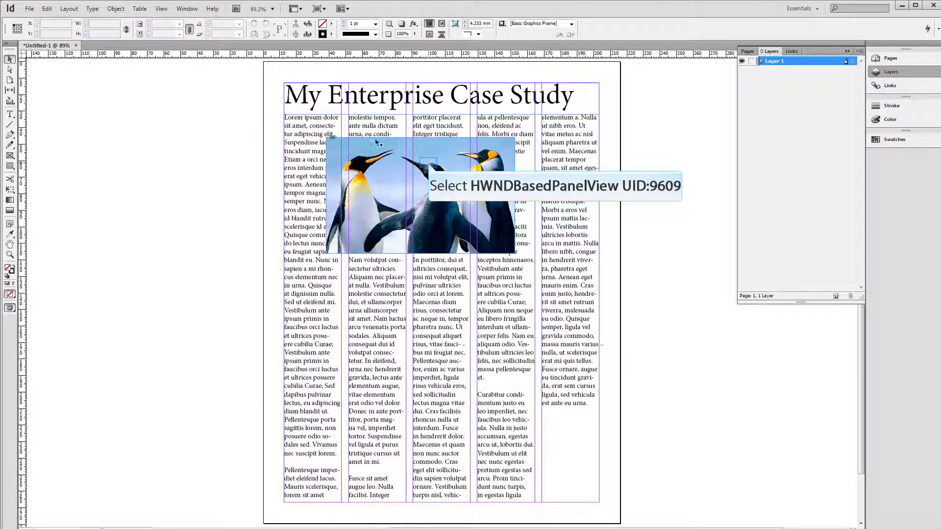
left_click(429, 167)
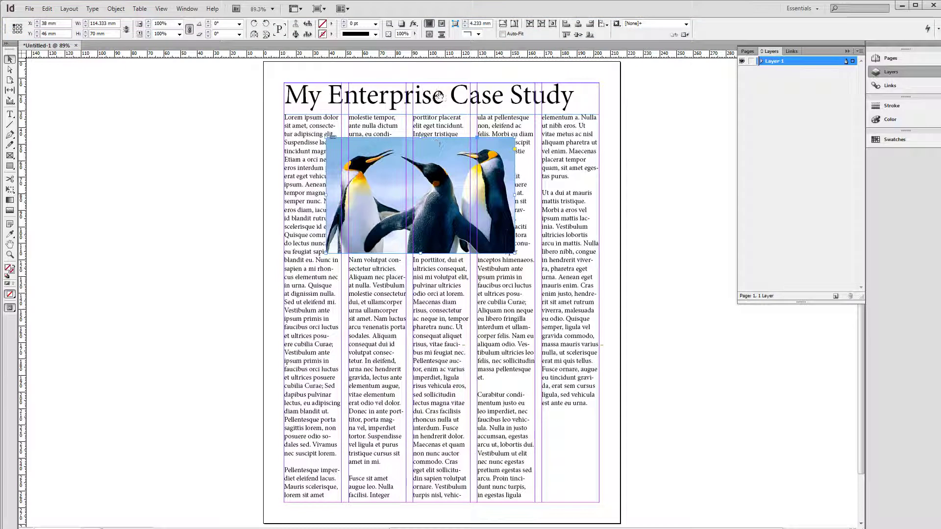
left_click(441, 25)
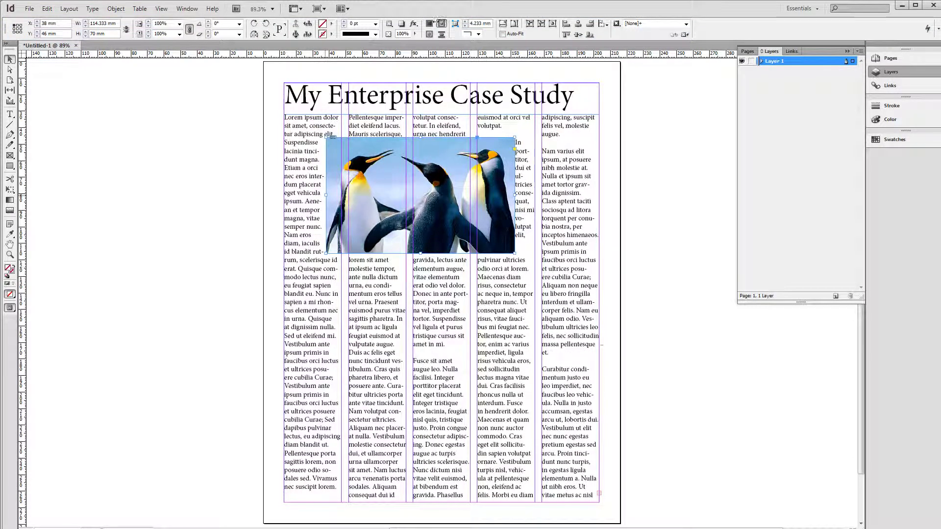
Enlarge the penguin frame to about 118 mm by 71 mm and move it to the page's left margin at X 12.7 mm, Y 60 mm.
left_click_drag(325, 196, 324, 197)
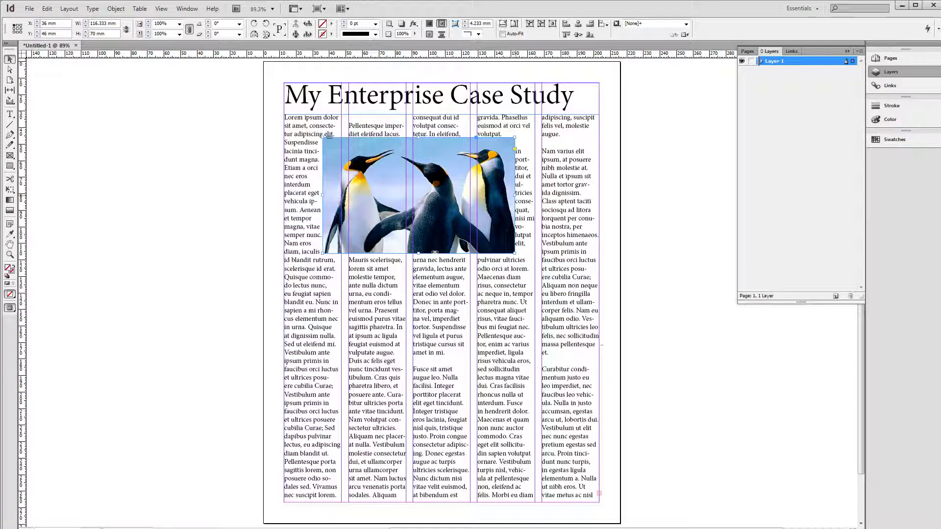
left_click_drag(516, 195, 519, 195)
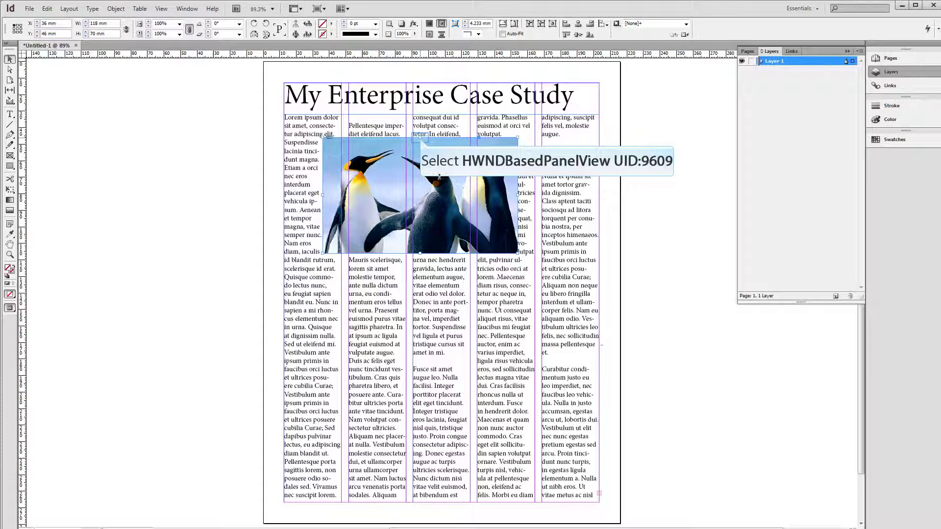
left_click_drag(421, 139, 421, 137)
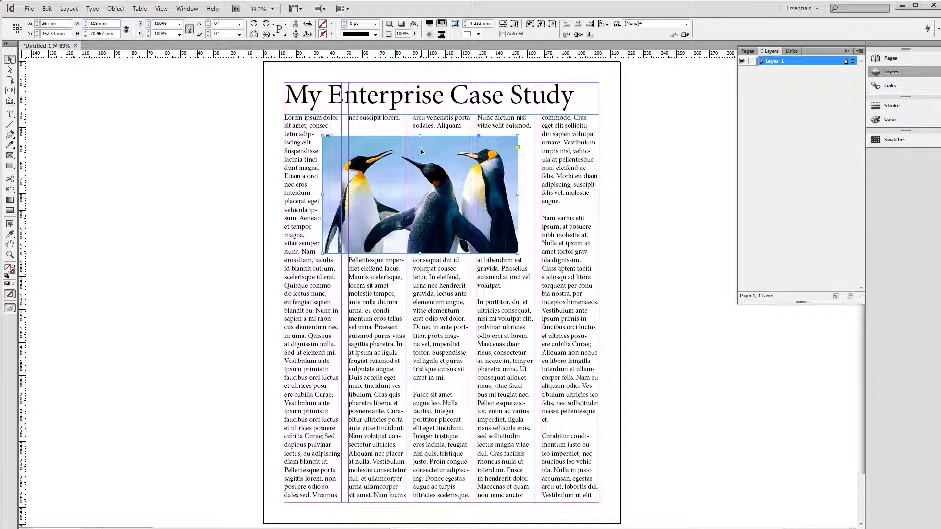
left_click_drag(423, 167, 391, 188)
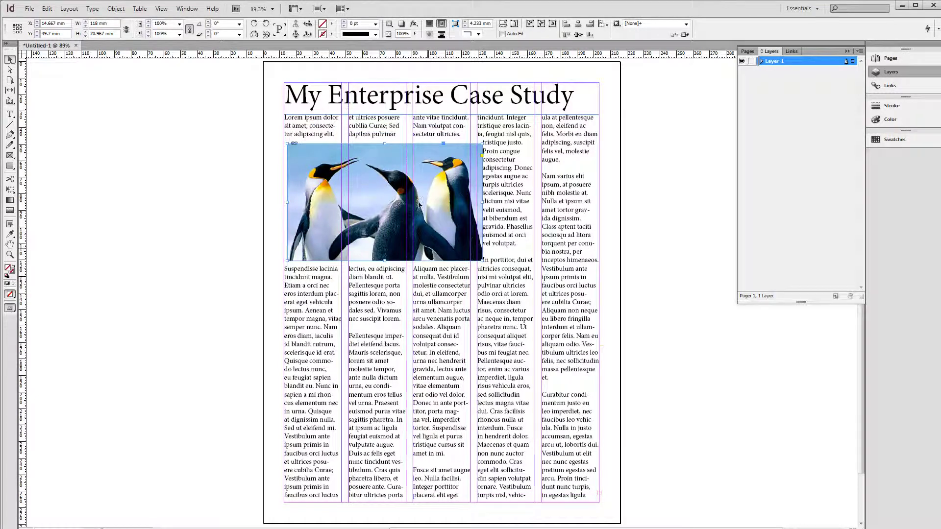
mouse_move(427, 230)
left_mouse_down()
mouse_move(427, 248)
mouse_move(508, 353)
mouse_move(518, 382)
mouse_move(432, 371)
mouse_move(430, 253)
mouse_move(419, 246)
left_mouse_up()
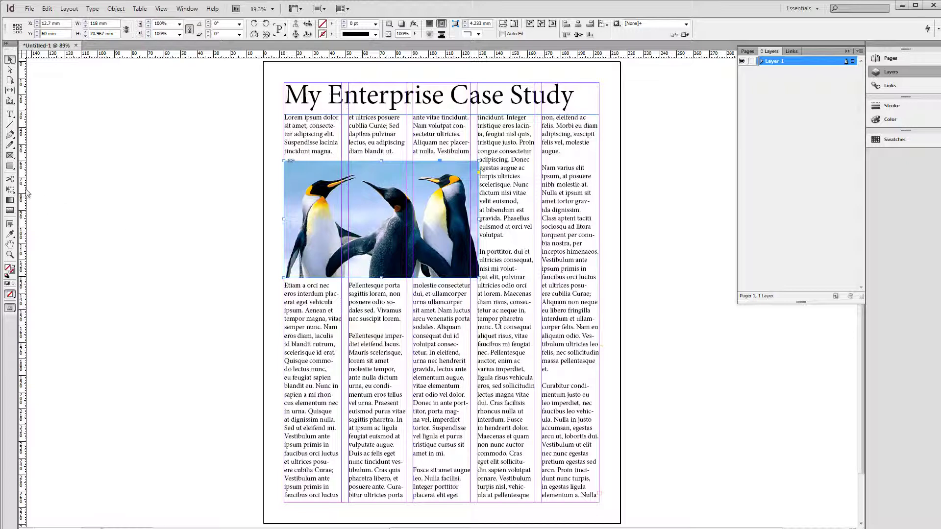
Draw a circular ellipse frame about 79 mm in diameter over the lower part of the third to fifth columns.
left_click(10, 157)
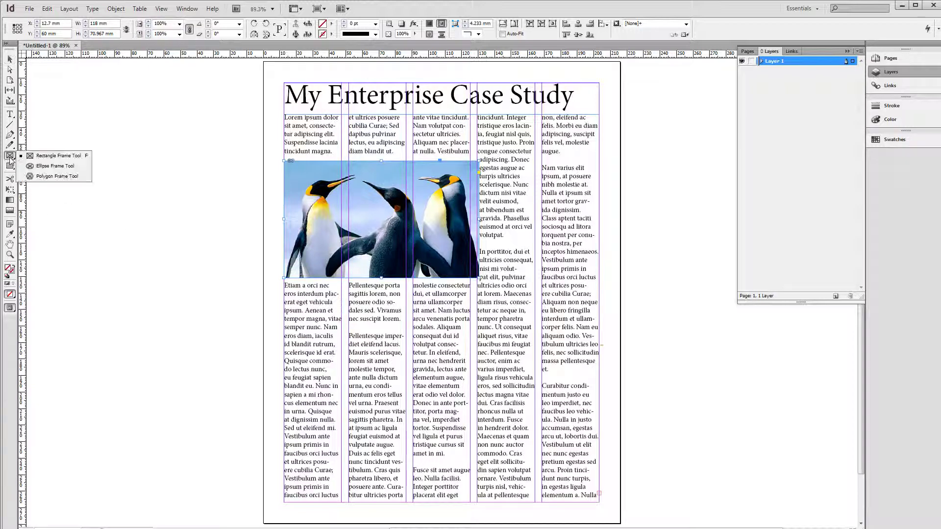
left_click(49, 165)
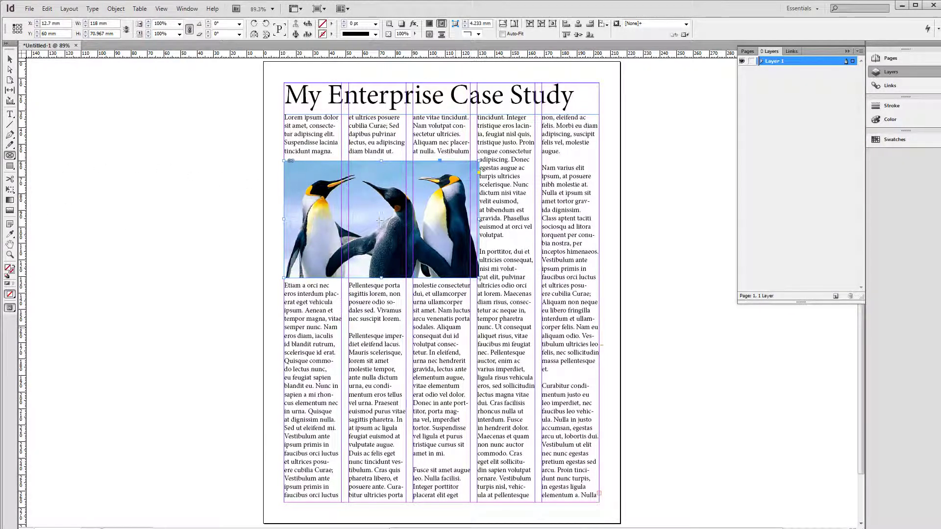
left_click_drag(455, 326, 588, 458)
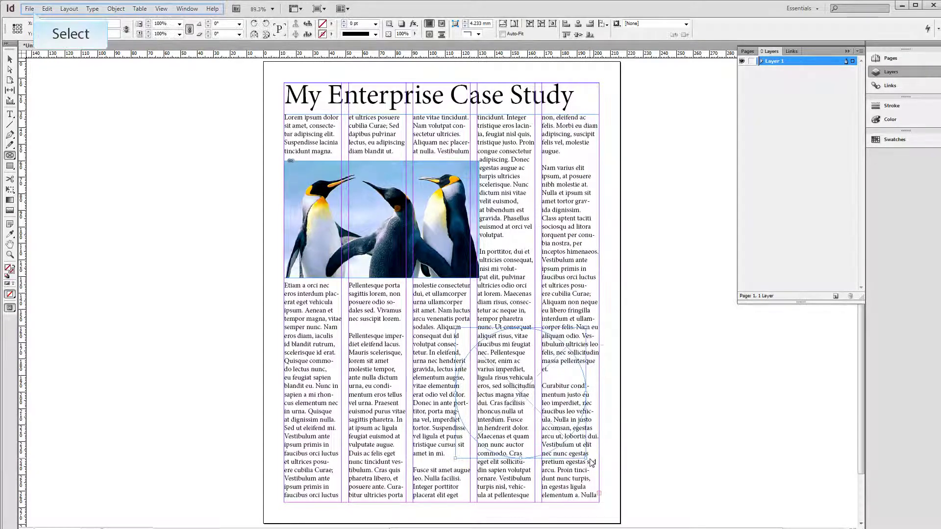
Place the Koala picture from the Sample Pictures folder into the circular frame.
left_click(30, 9)
left_click(59, 156)
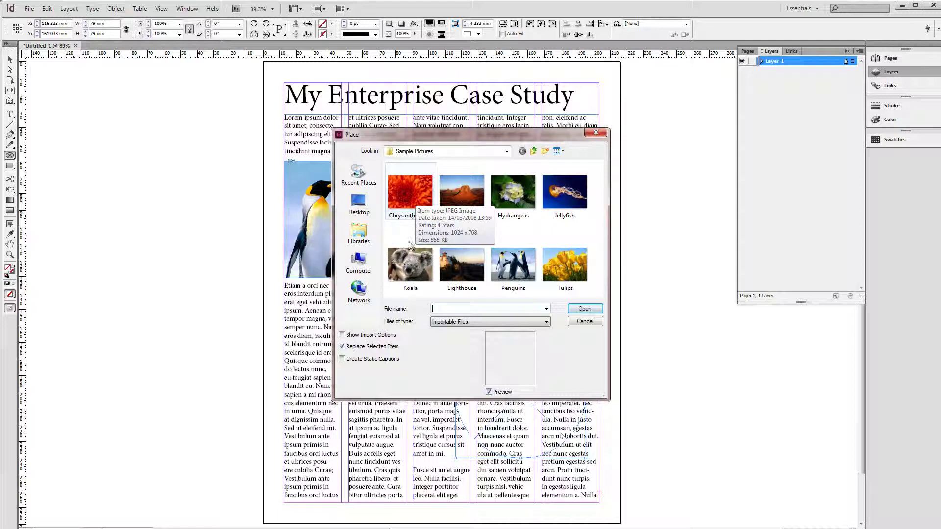
left_click(409, 262)
left_click(571, 307)
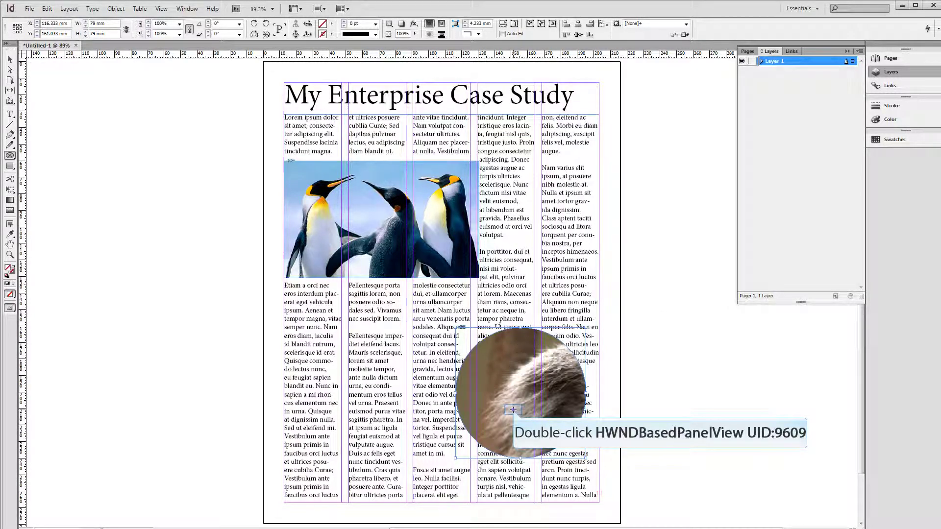
double_click(514, 383)
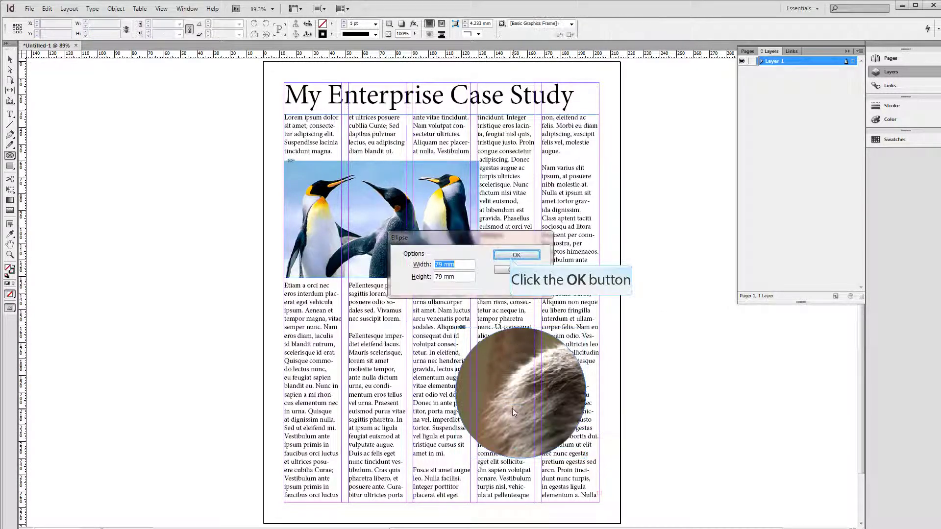
left_click(512, 257)
left_click(539, 302)
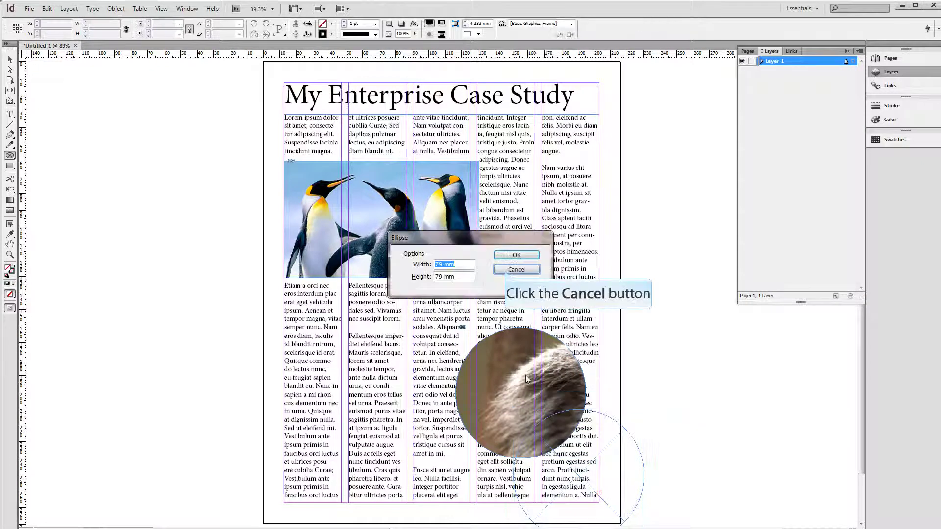
left_click(512, 269)
left_click(10, 59)
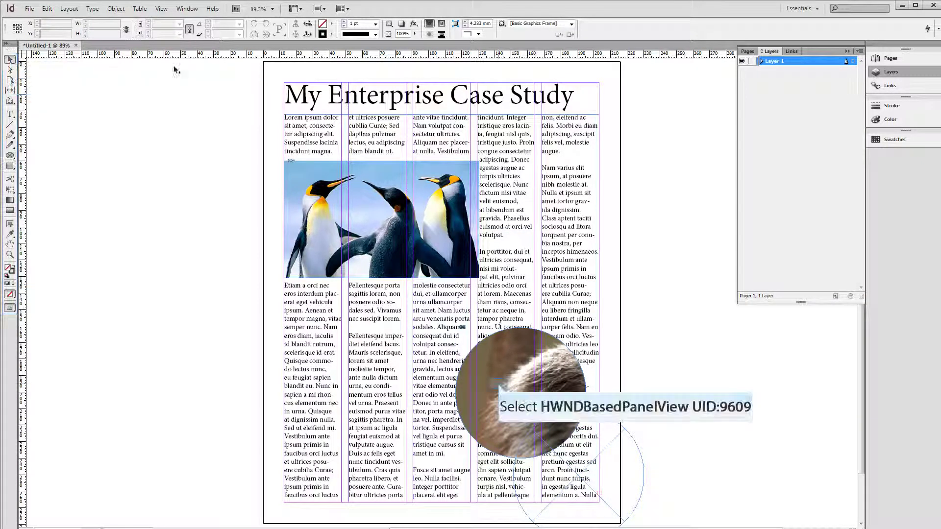
left_click(618, 426)
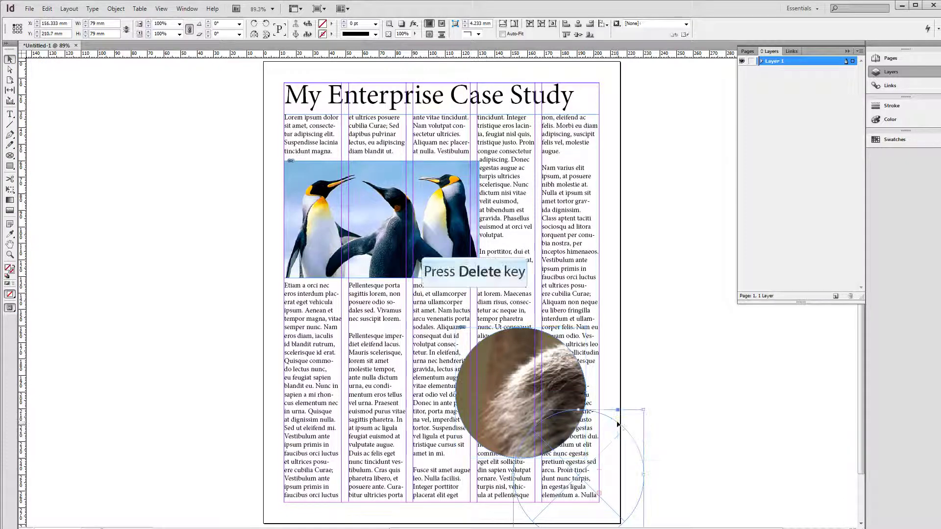
key("Delete")
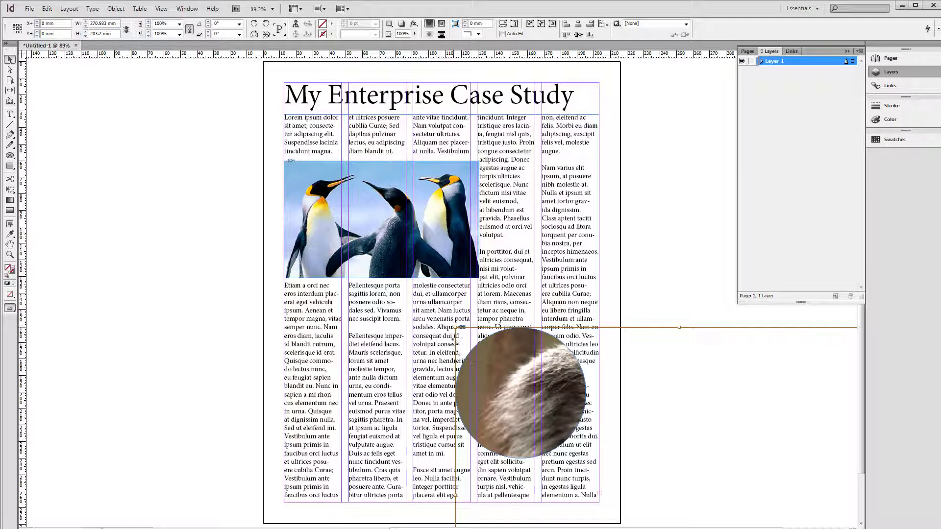
Try to shrink the koala image from its upper-left corner and reposition it in the circular frame, and undo both changes.
left_click_drag(456, 328, 577, 419)
left_click_drag(694, 475, 625, 448)
key("ctrl+z")
key("ctrl+z")
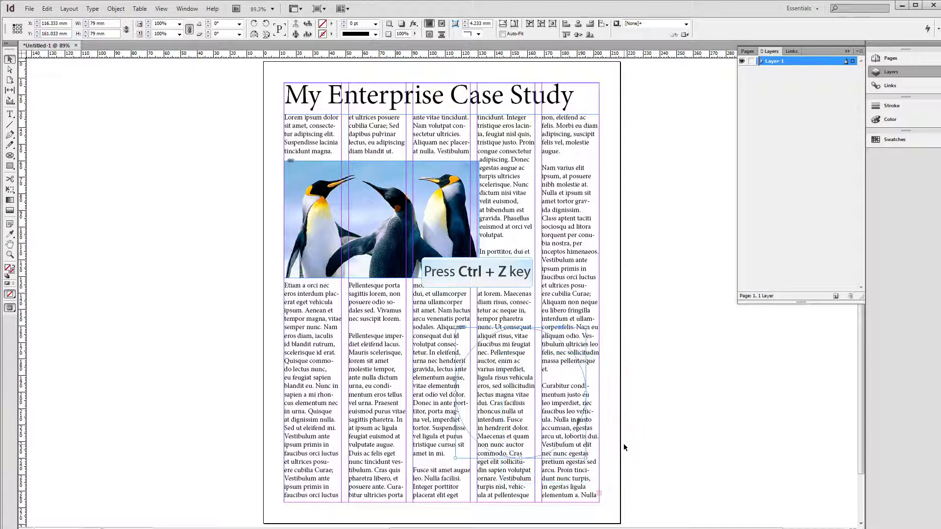
Scale the koala image down to about 201 mm by 151 mm and position it so the koala's face fills the circular frame.
left_click_drag(569, 392, 407, 266)
left_click_drag(293, 201, 382, 267)
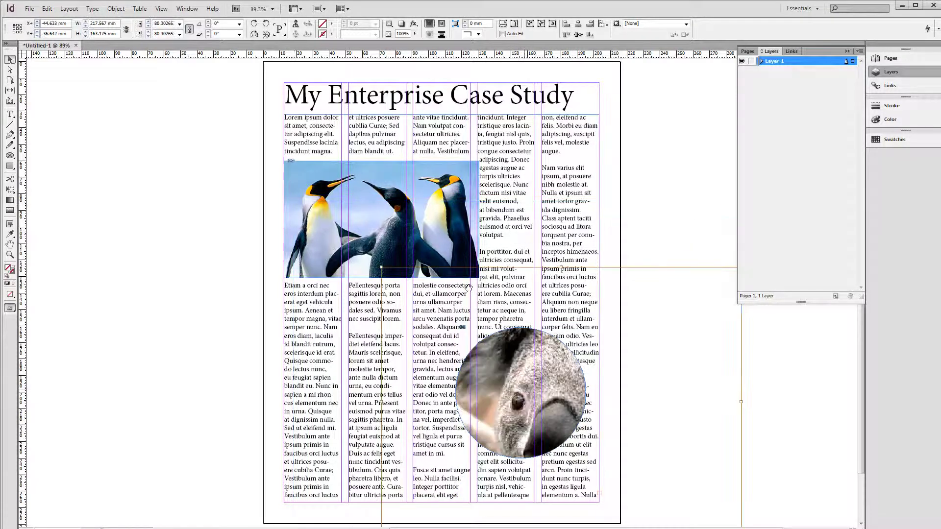
left_click_drag(524, 389, 498, 363)
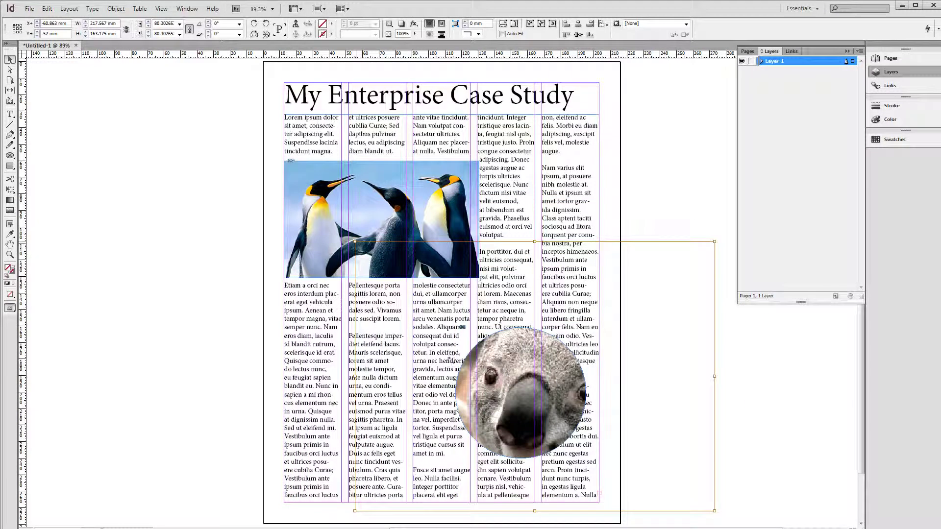
left_click_drag(355, 241, 364, 251)
left_click(734, 408)
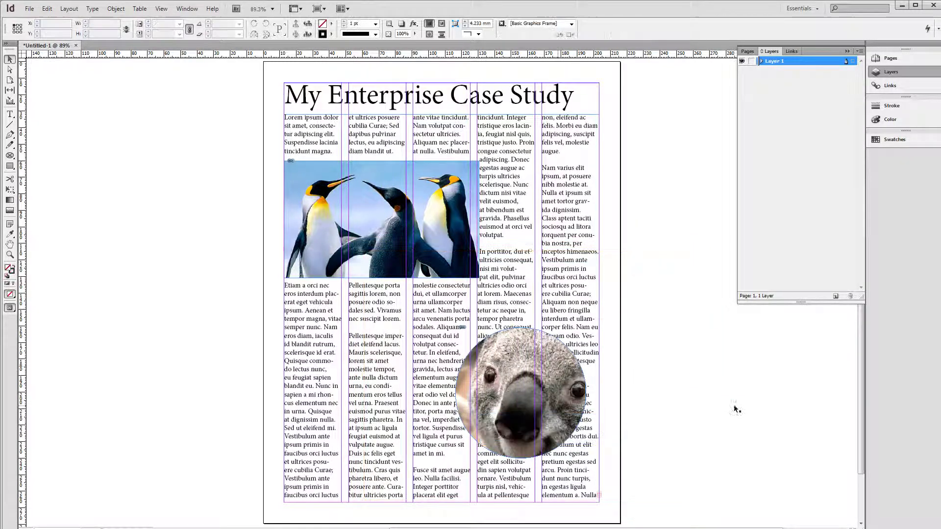
Move the circular koala frame up and left to about X 95 mm, Y 154 mm, and wrap the text around its shape.
left_click_drag(560, 370, 523, 358)
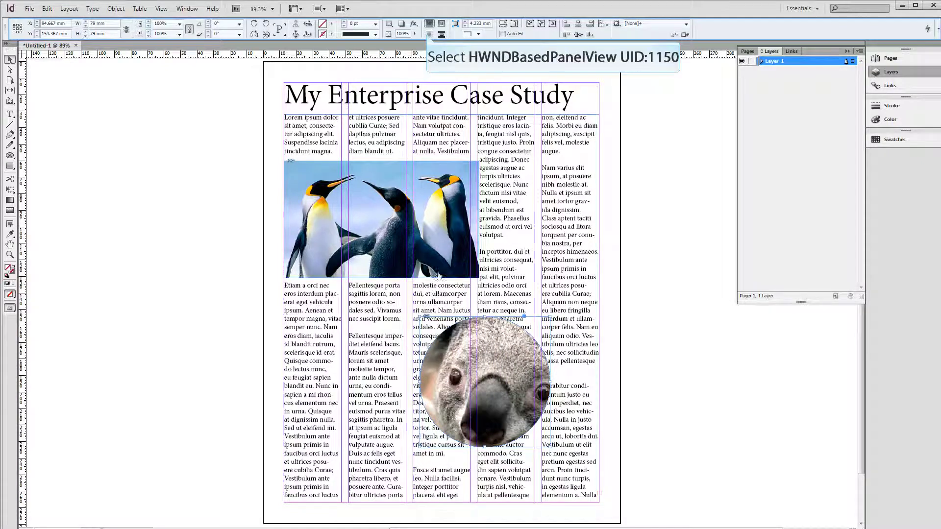
left_click(428, 34)
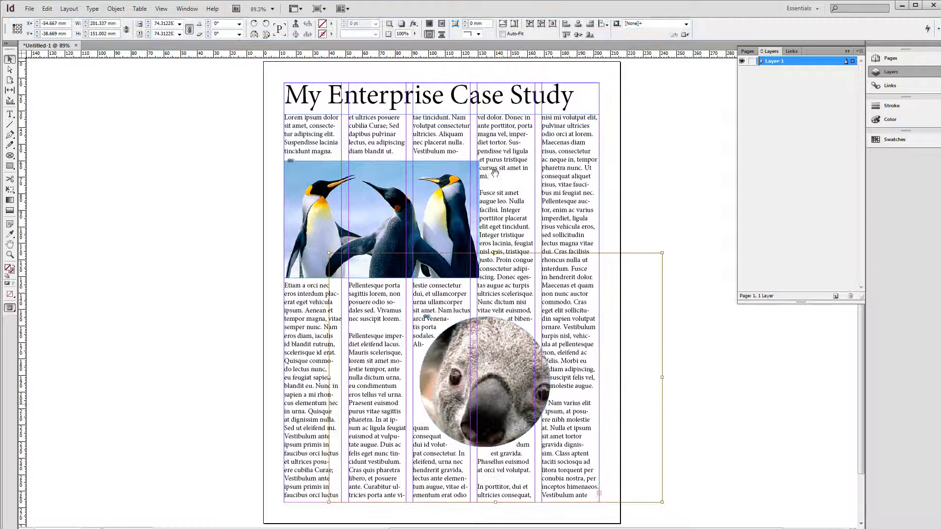
Shift the koala image about 8 mm to the left inside its circular frame to centre the face.
left_click_drag(491, 402, 484, 402)
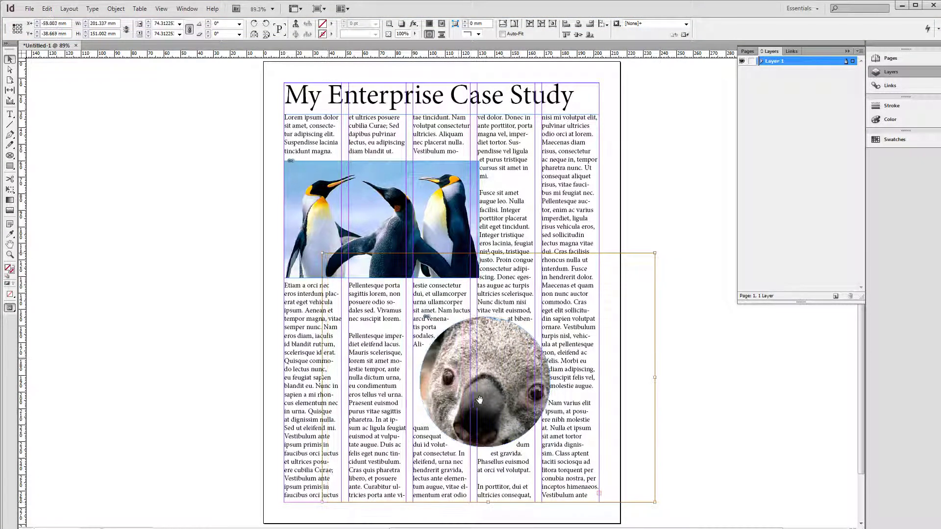
left_click_drag(458, 361, 453, 360)
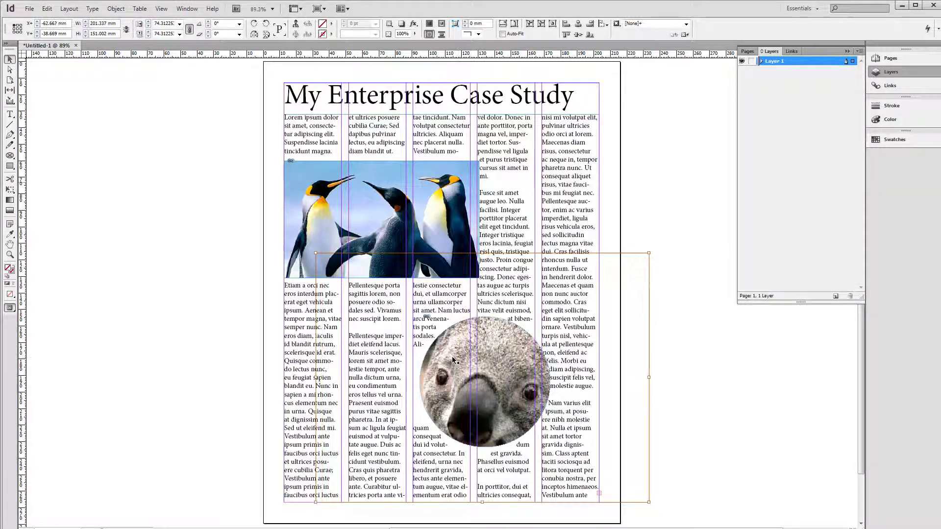